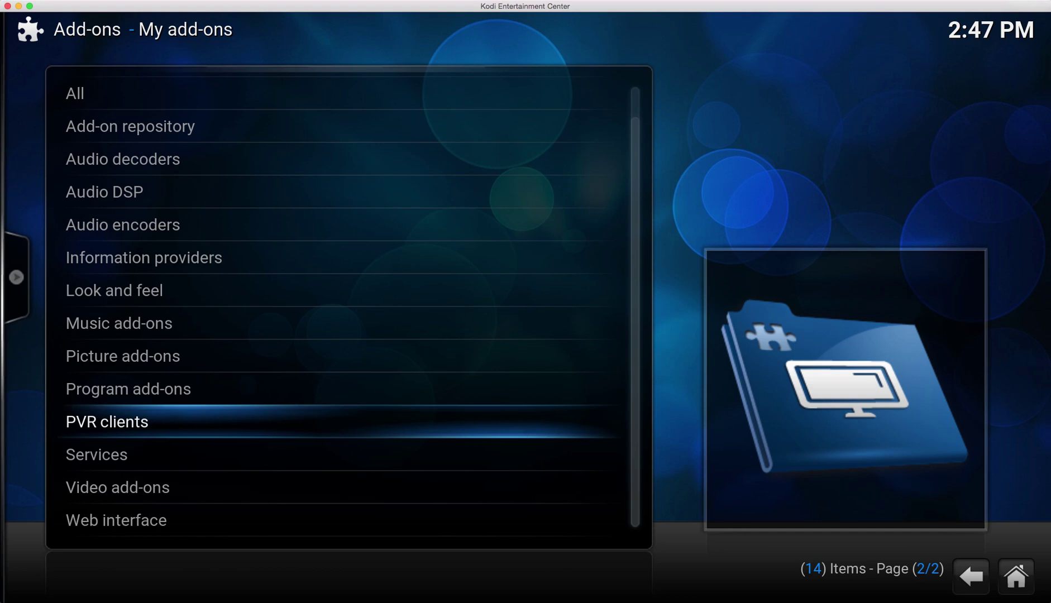
# - Open the PVR clients list and browse upward, wrapping around to Stalker Client NFPS
pyautogui.press('Return')
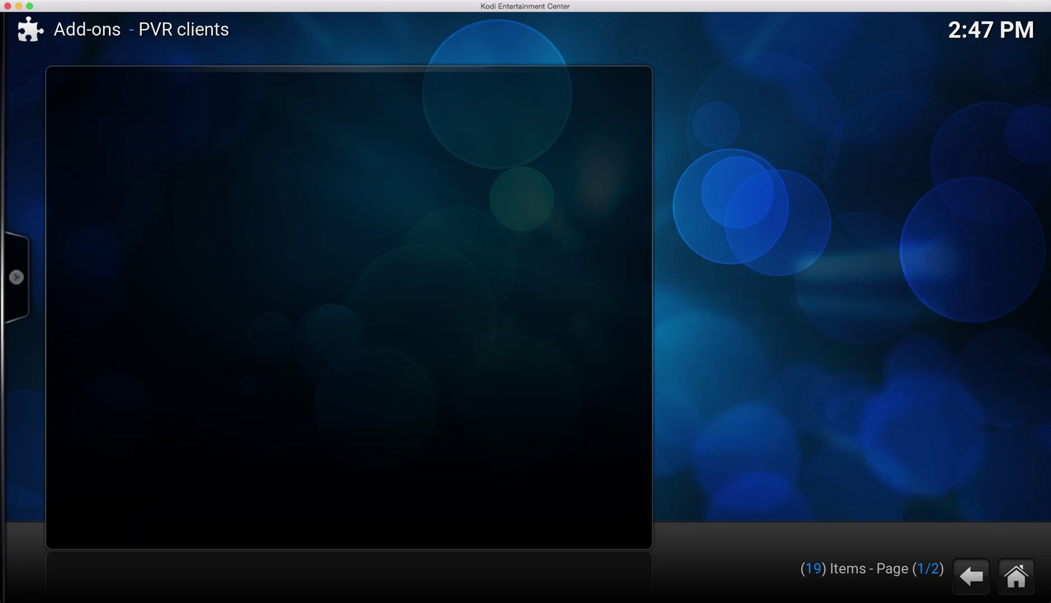
pyautogui.press('Up')
pyautogui.press('Up')
pyautogui.press('Up')
pyautogui.press('Up')
pyautogui.press('Up')
pyautogui.press('Up')
pyautogui.press('Up')
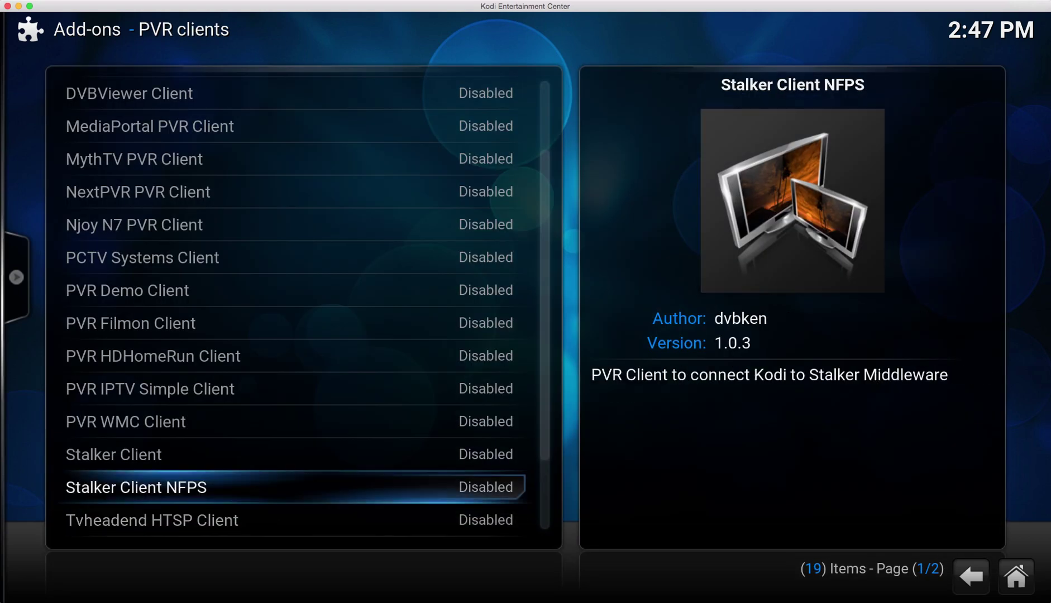
pyautogui.press('Up')
pyautogui.press('Up')
pyautogui.press('Up')
pyautogui.press('Up')
pyautogui.press('Up')
pyautogui.press('Up')
pyautogui.press('Up')
pyautogui.press('Up')
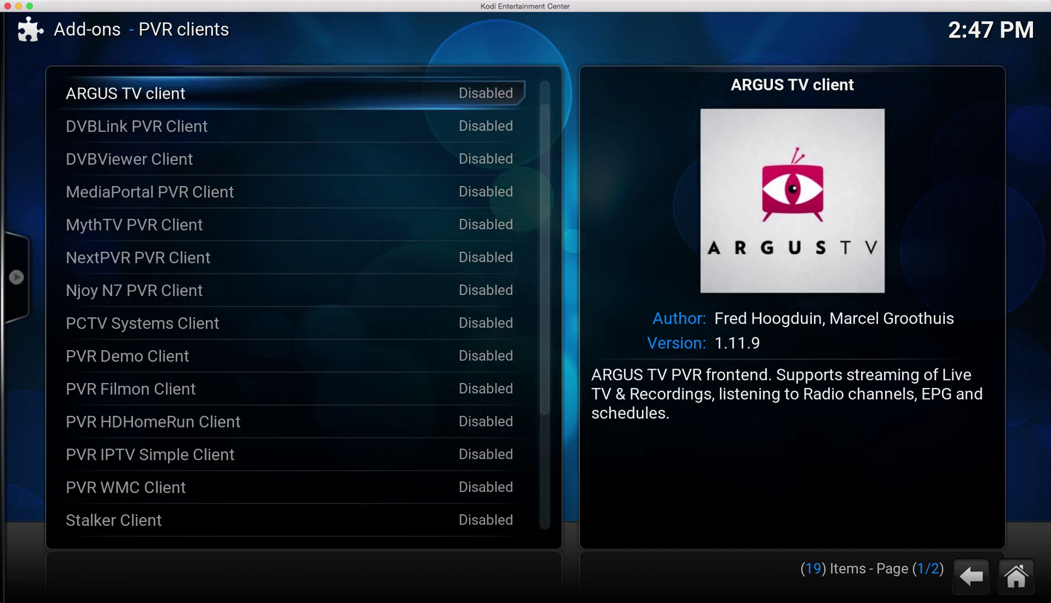
pyautogui.press('Up')
pyautogui.press('Up')
pyautogui.press('Up')
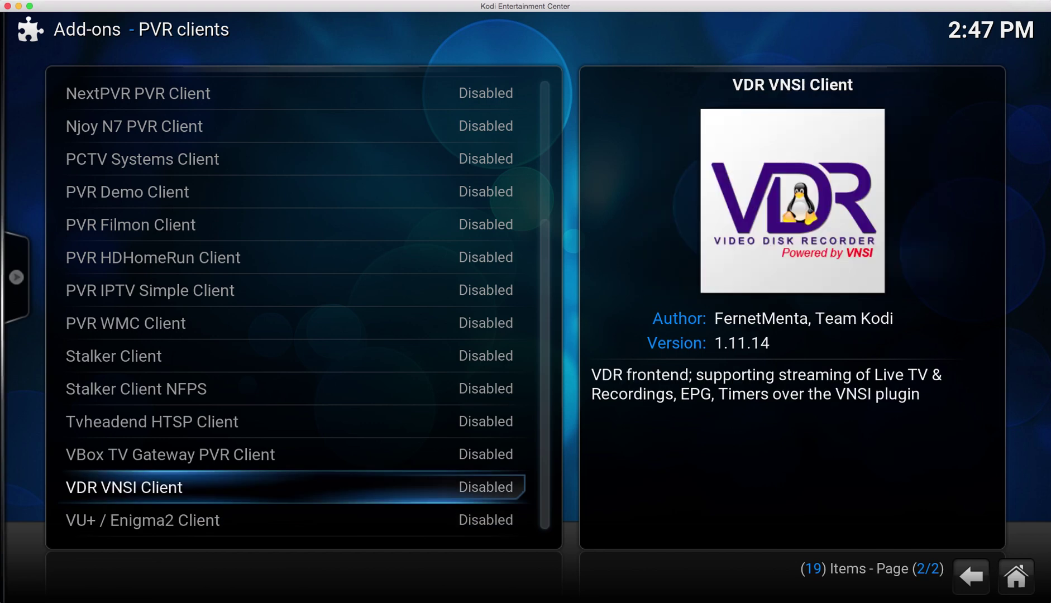
pyautogui.press('Up')
pyautogui.press('Up')
pyautogui.press('Up')
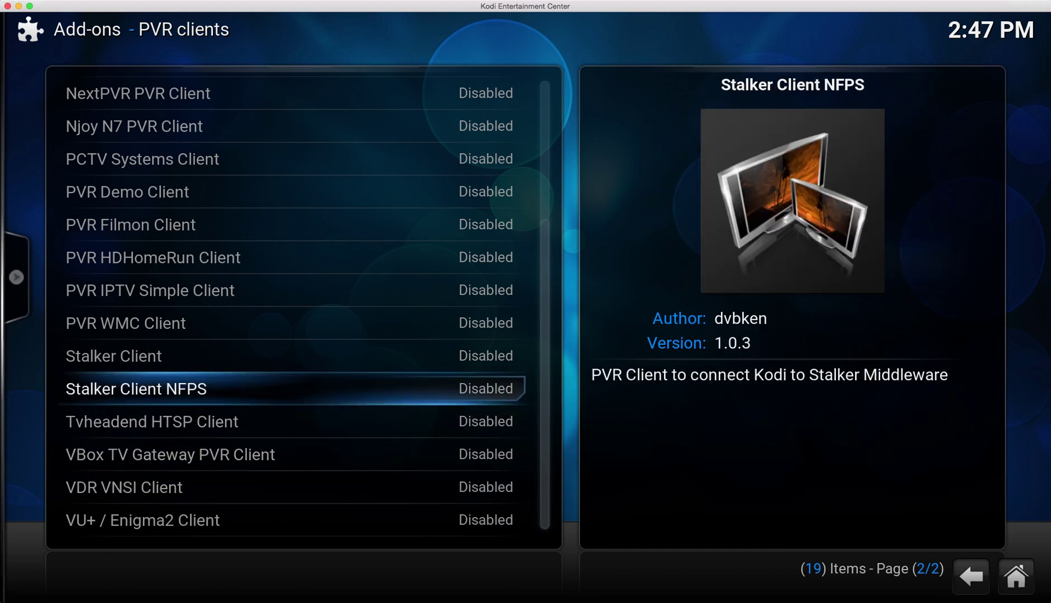
pyautogui.press('Up')
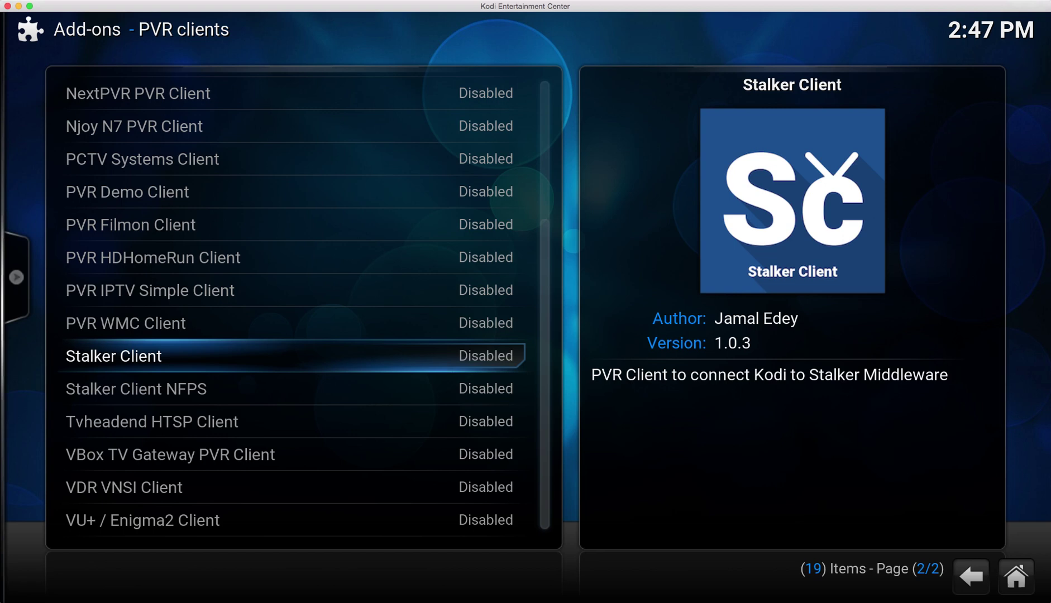
# - Scroll down past DVBLink, MythTV and PVR Demo clients to the Tvheadend HTSP Client entry
pyautogui.press('Down')
pyautogui.press('Down')
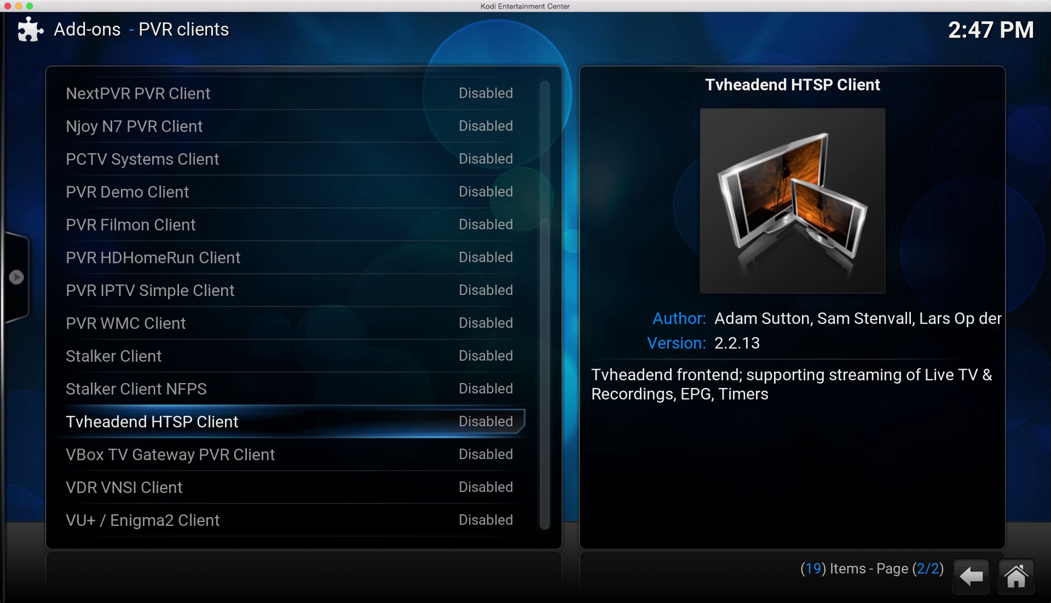
pyautogui.press('Down')
pyautogui.press('Down')
pyautogui.press('Down')
pyautogui.press('Down')
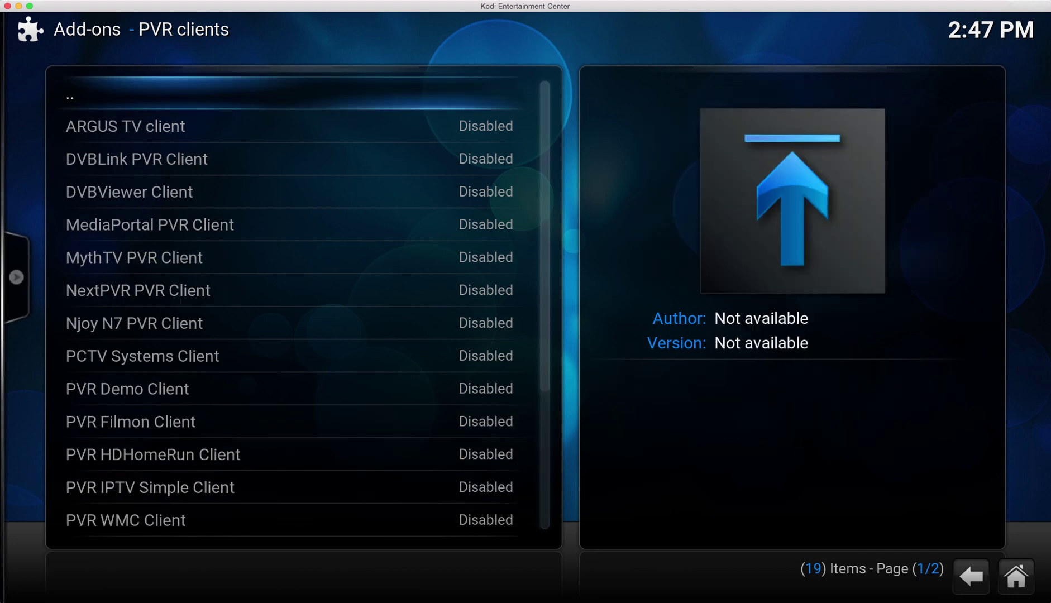
pyautogui.press('Down')
pyautogui.press('Down')
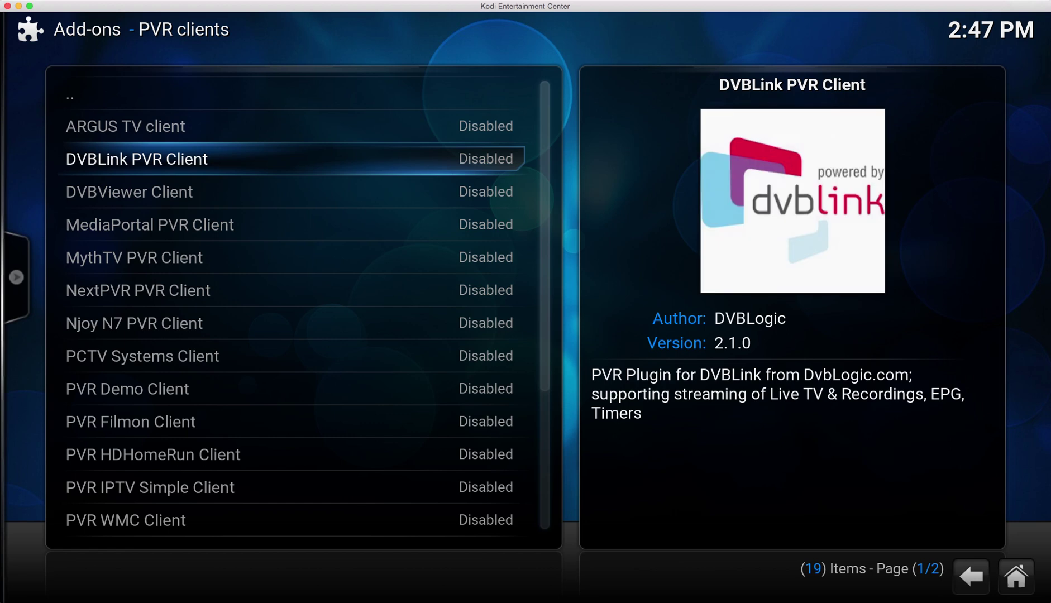
pyautogui.press('Down')
pyautogui.press('Down')
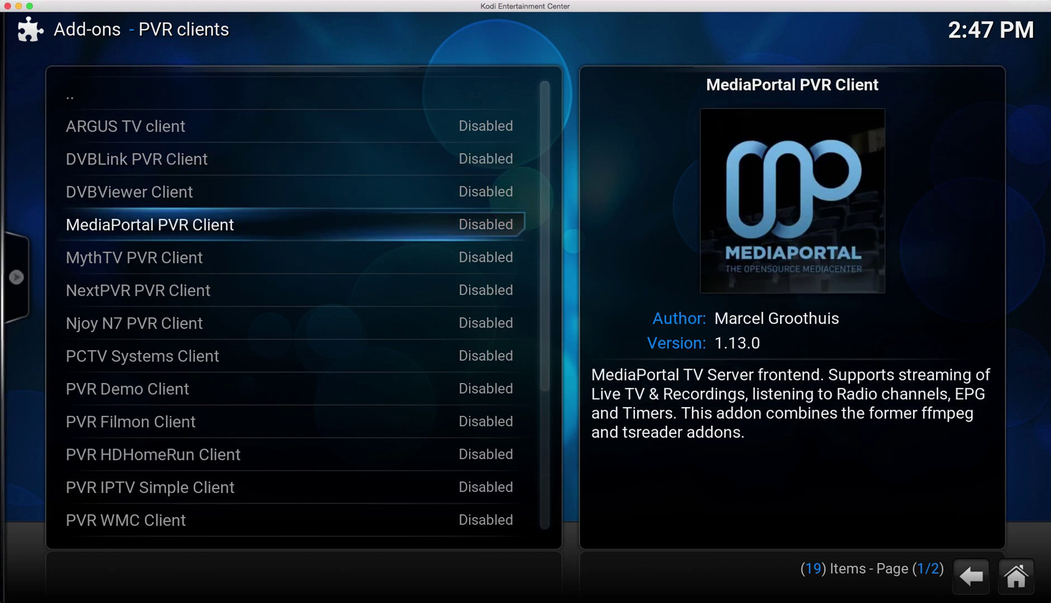
pyautogui.press('Down')
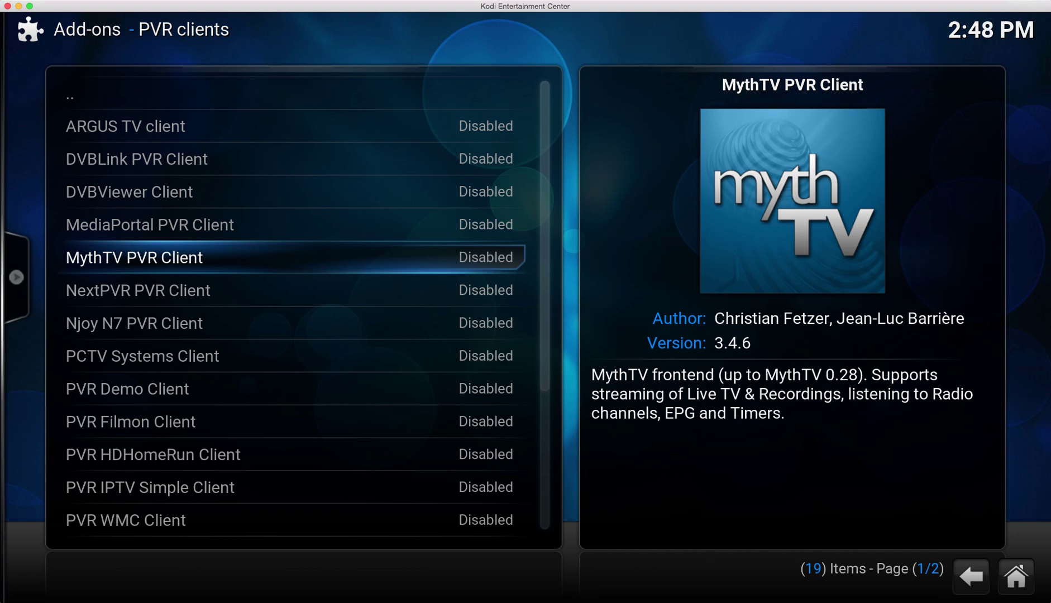
pyautogui.press('Down')
pyautogui.press('Down')
pyautogui.press('Down')
pyautogui.press('Down')
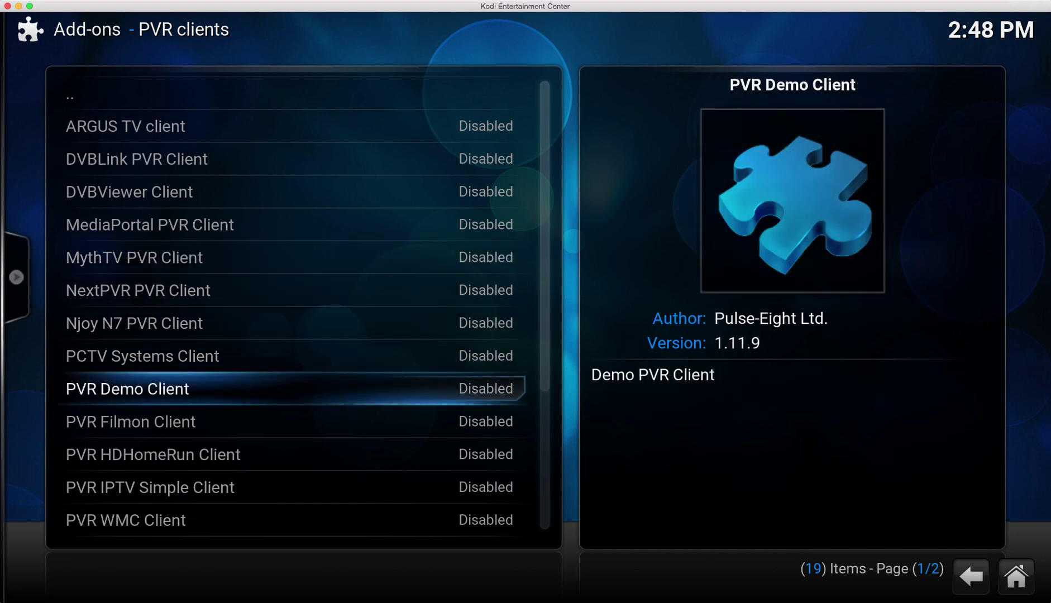
pyautogui.press('Down')
pyautogui.press('Down')
pyautogui.press('Down')
pyautogui.press('Down')
pyautogui.press('Down')
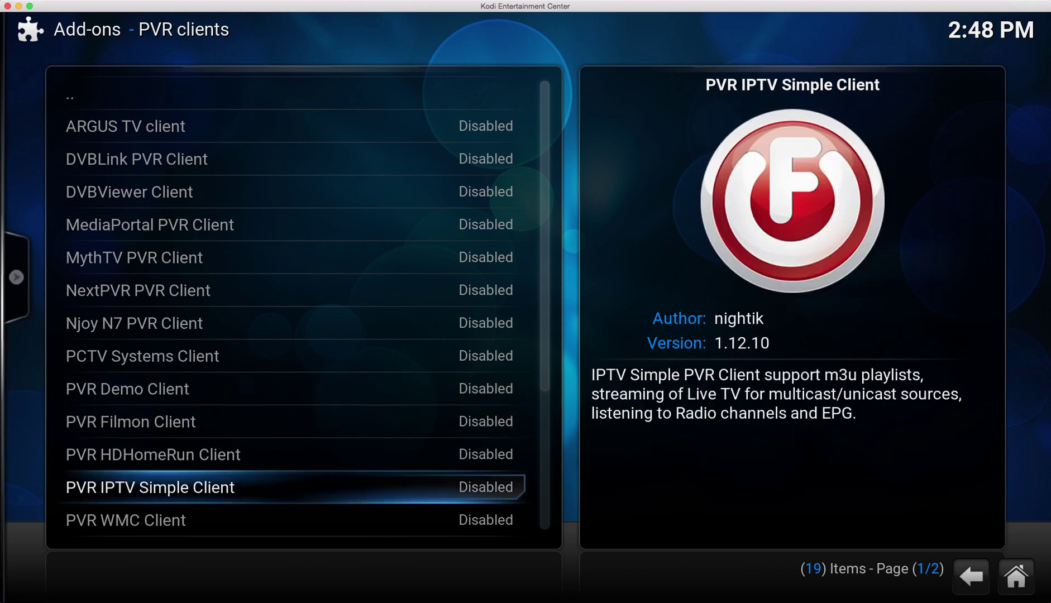
pyautogui.press('Down')
pyautogui.press('Down')
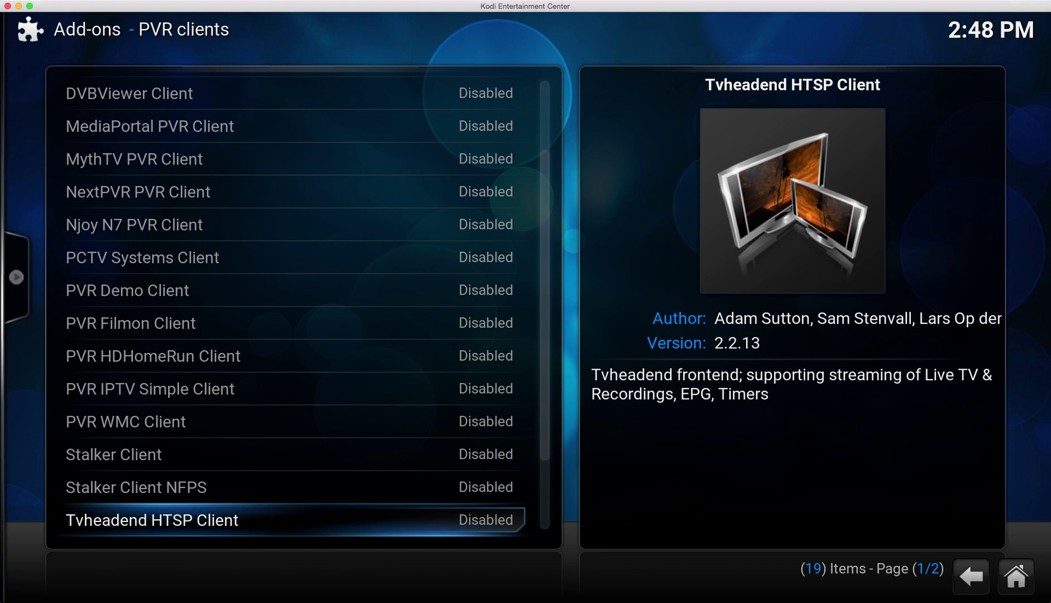
# - Open the Tvheadend HTSP Client add-on information and its Configure settings
pyautogui.press('Return')
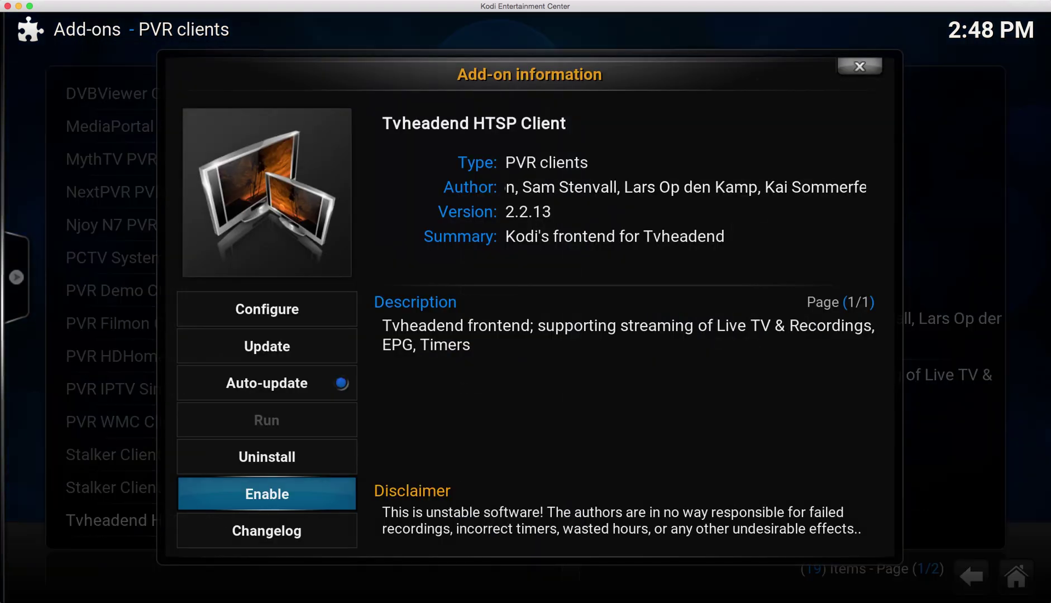
pyautogui.press('Up')
pyautogui.press('Up')
pyautogui.press('Up')
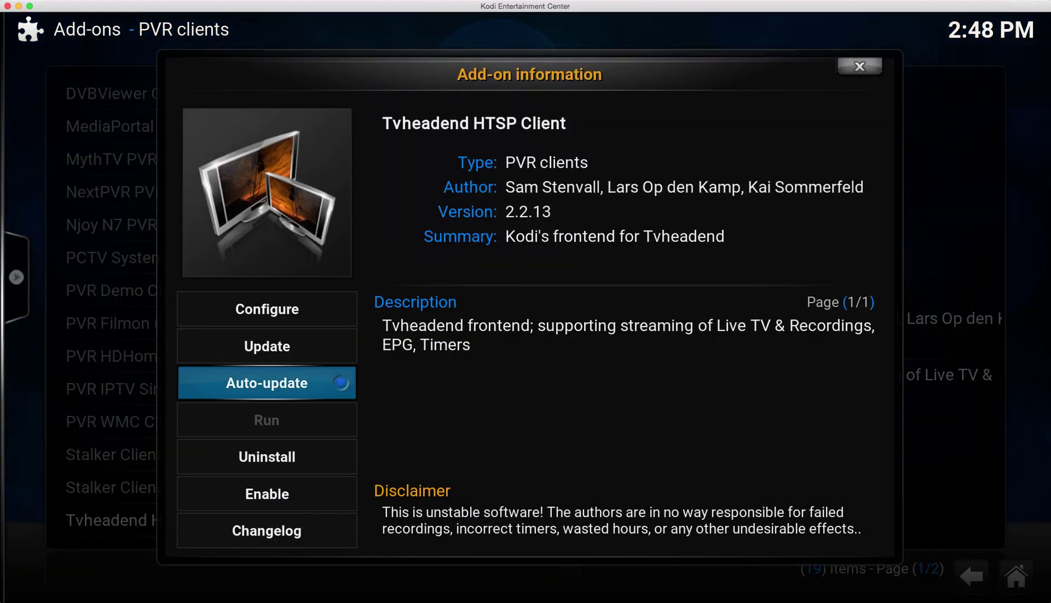
pyautogui.press('Up')
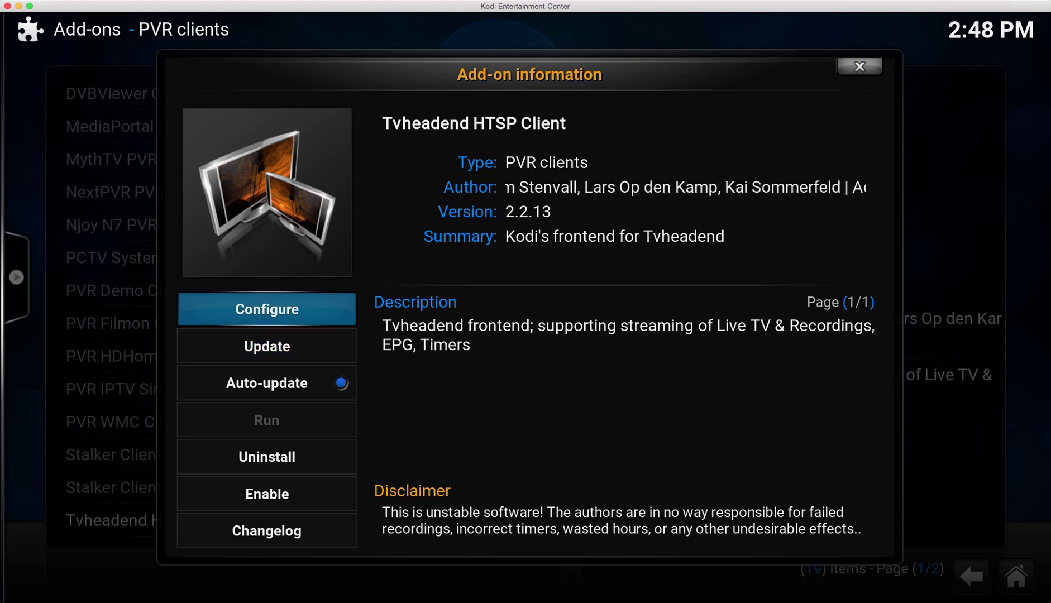
pyautogui.press('Return')
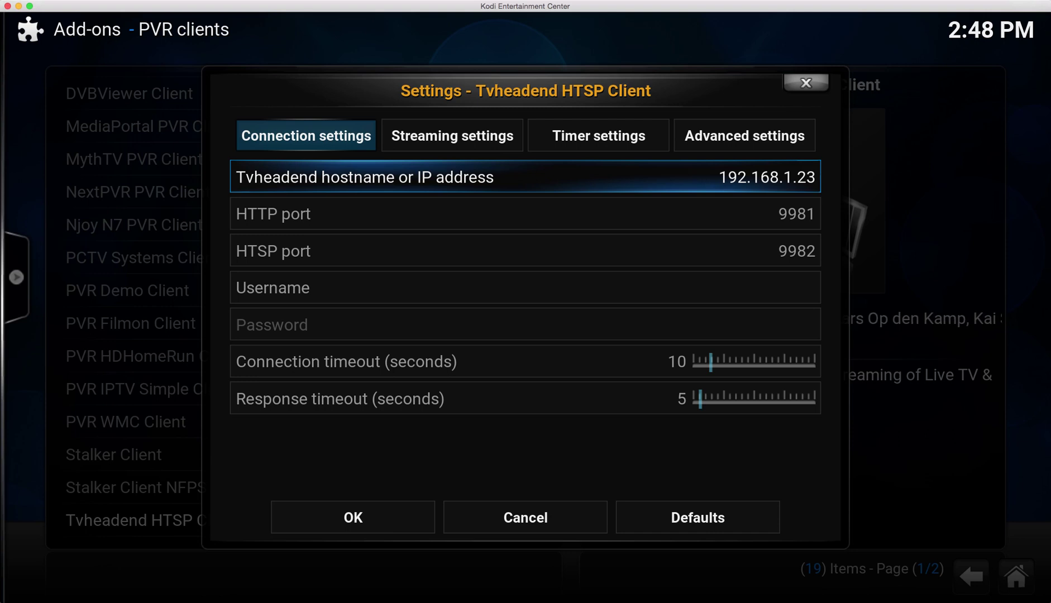
# - Check host 192.168.1.23, HTTP port 9981 and HTSP port 9982, then confirm with OK
pyautogui.press('Down')
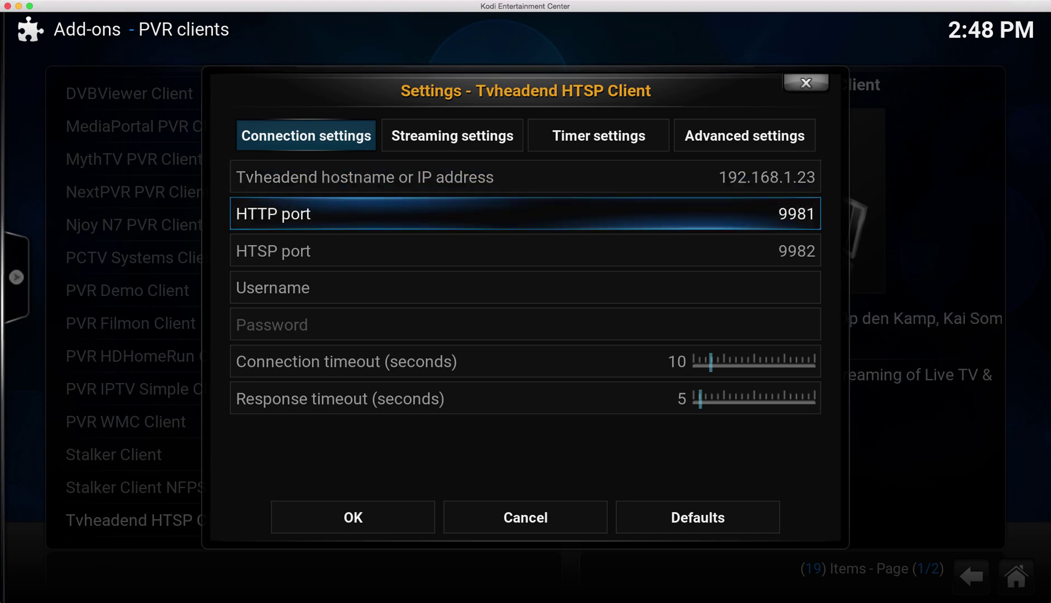
pyautogui.press('Up')
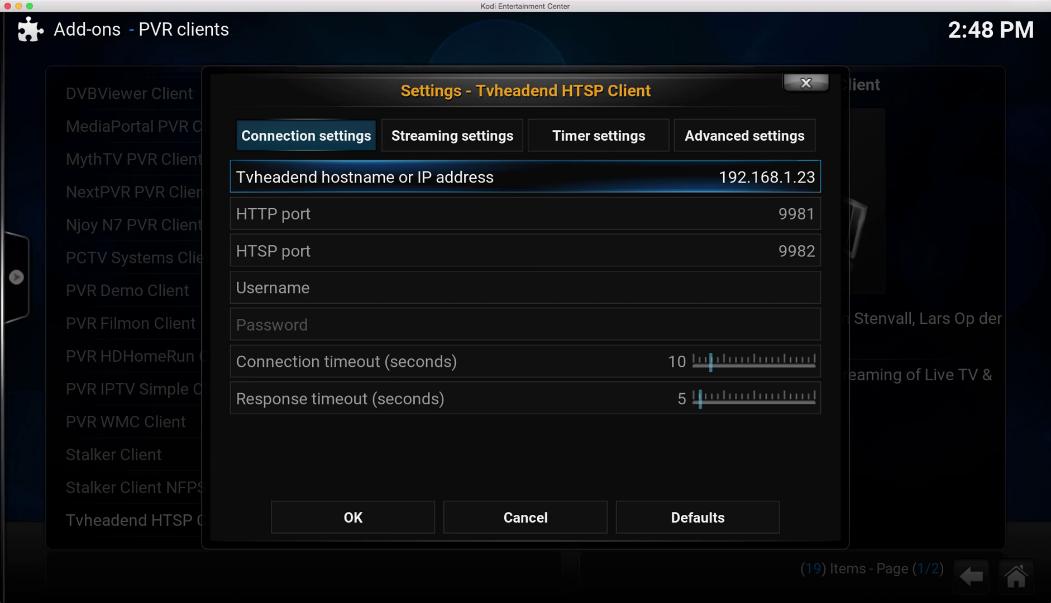
pyautogui.press('Down')
pyautogui.press('Down')
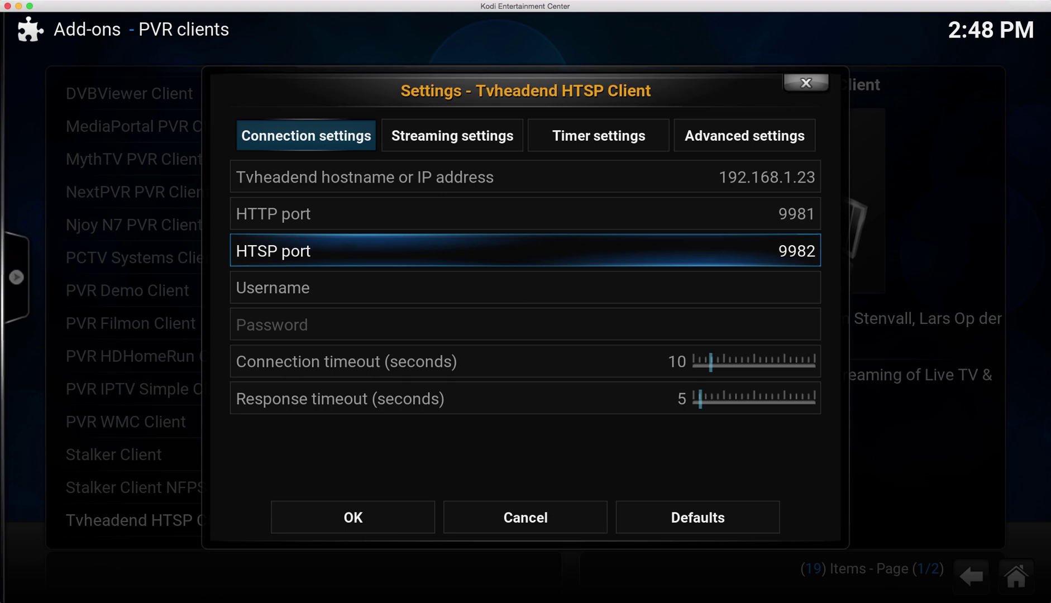
pyautogui.press('Up')
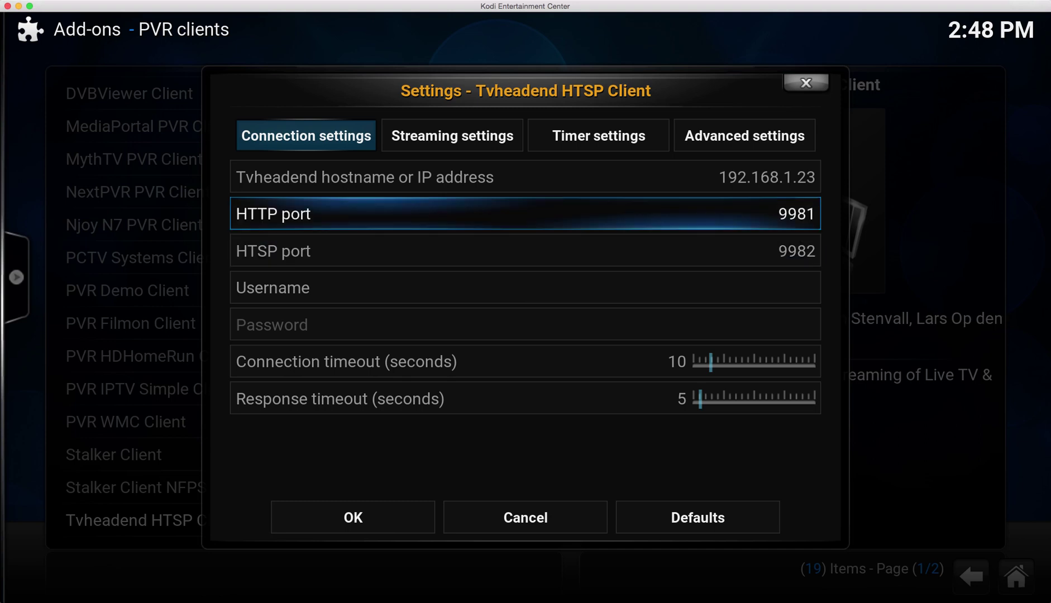
pyautogui.press('Down')
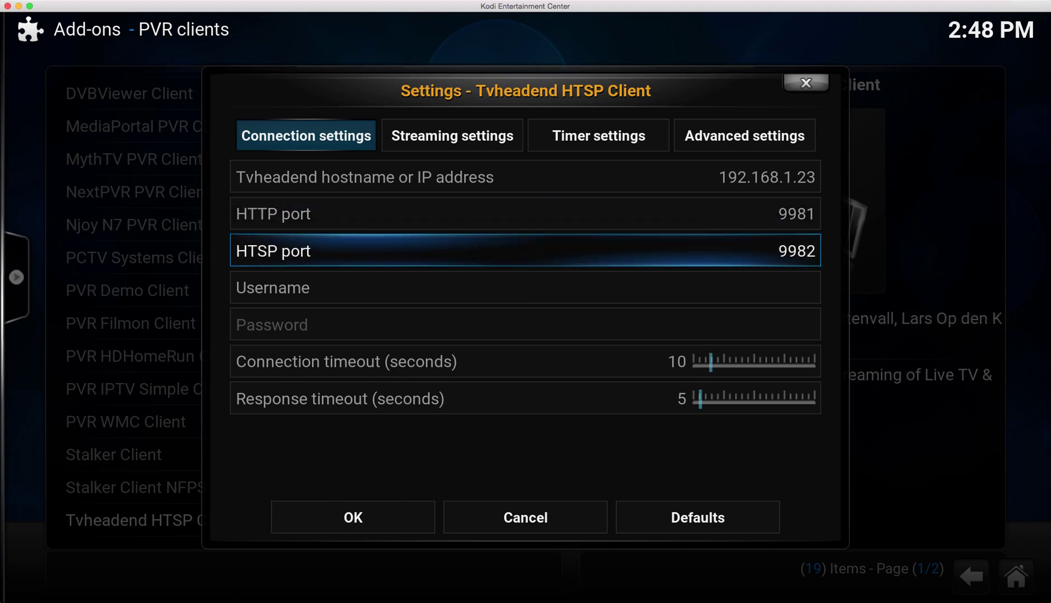
pyautogui.press('Down')
pyautogui.press('Down')
pyautogui.press('Down')
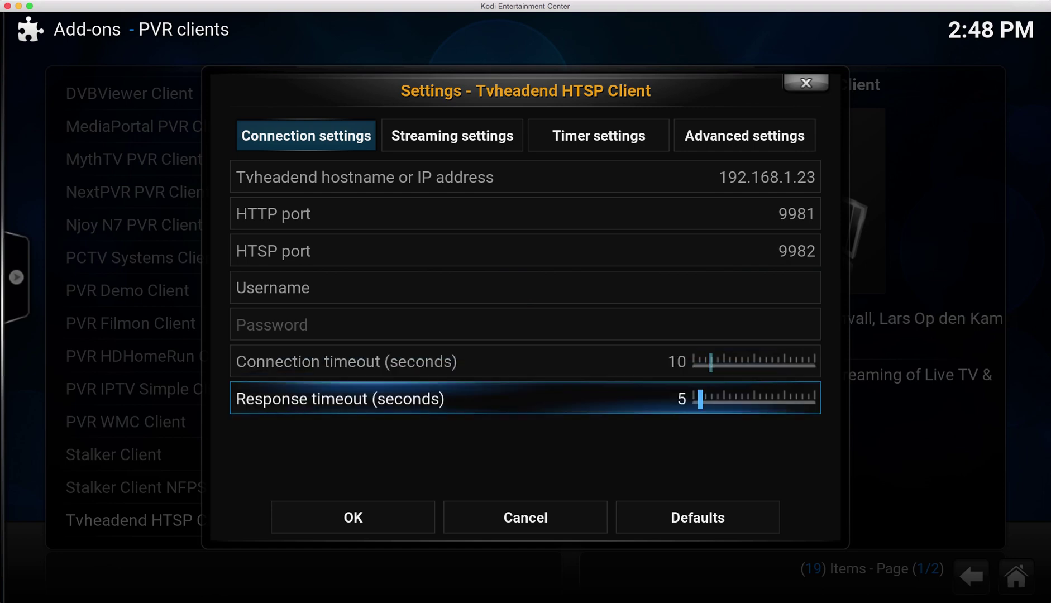
pyautogui.press('Down')
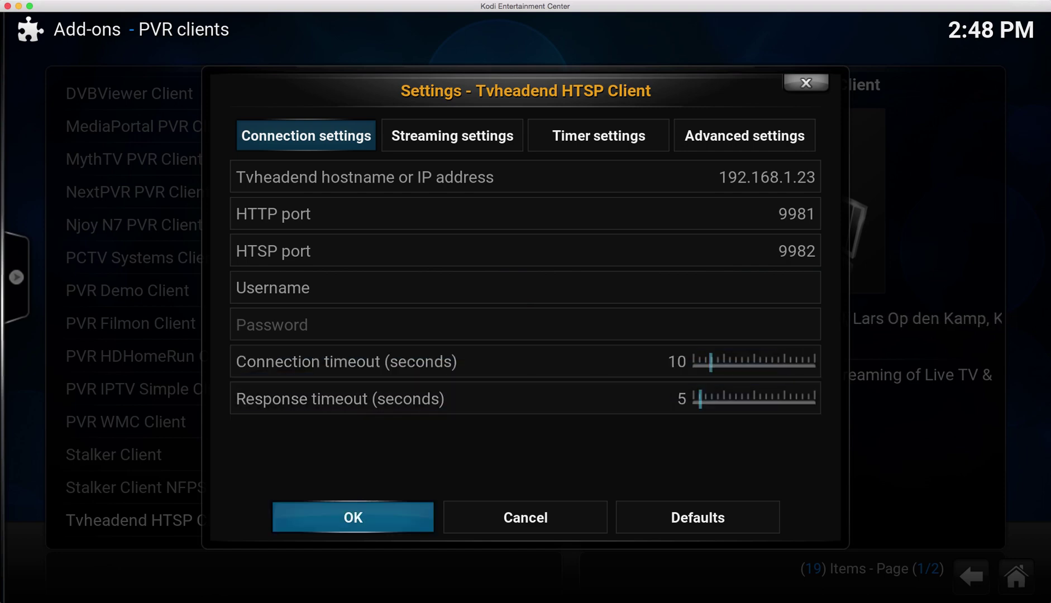
pyautogui.press('Return')
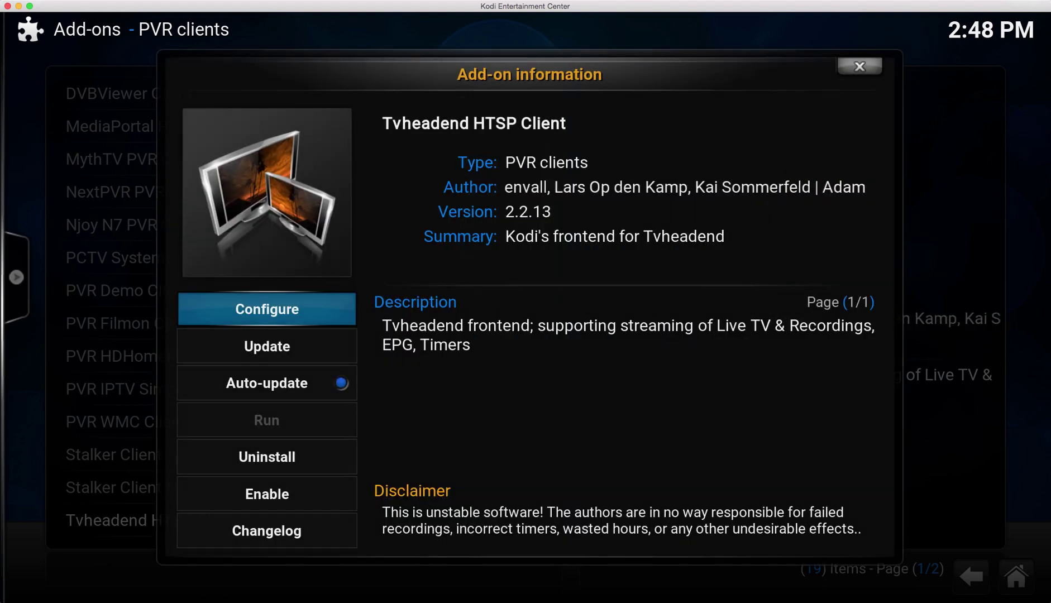
# - Enable the Tvheadend HTSP Client add-on and return to the PVR clients list
pyautogui.press('Down')
pyautogui.press('Down')
pyautogui.press('Down')
pyautogui.press('Down')
pyautogui.press('Down')
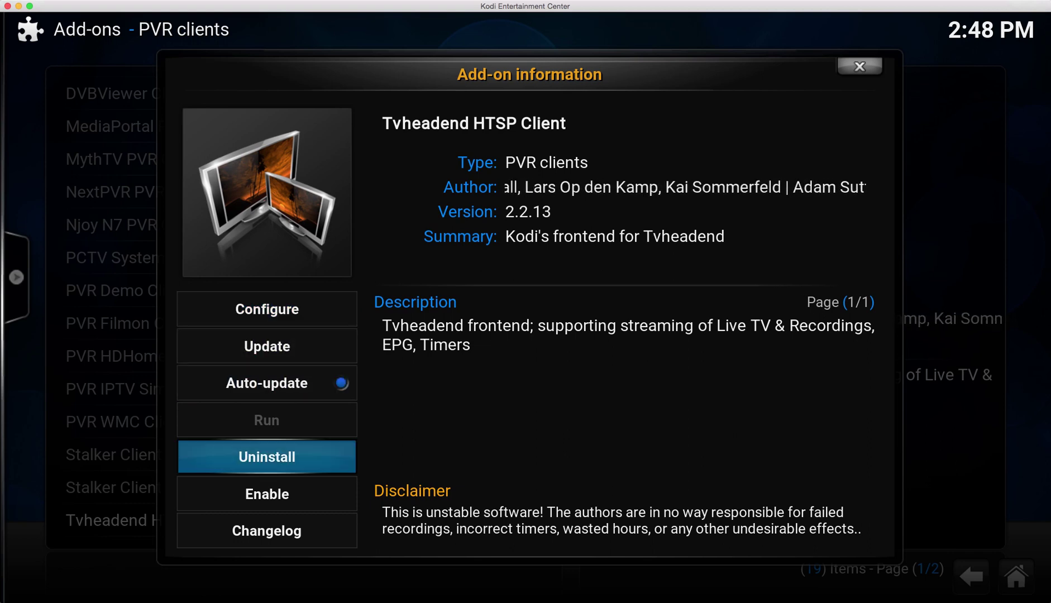
pyautogui.press('Up')
pyautogui.press('Return')
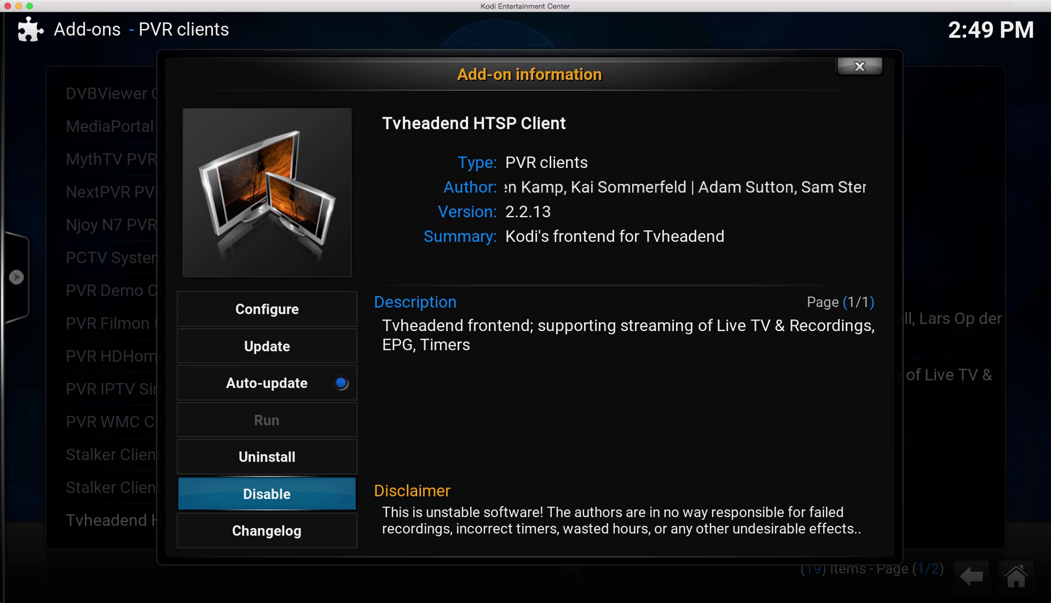
pyautogui.press('Escape')
pyautogui.press('Up')
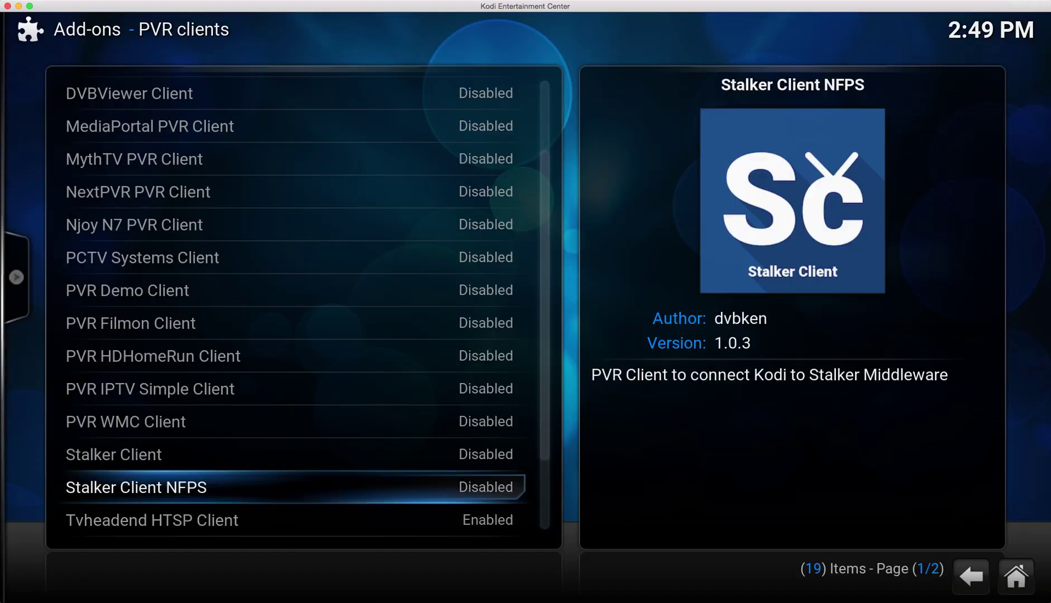
pyautogui.press('Up')
pyautogui.press('Up')
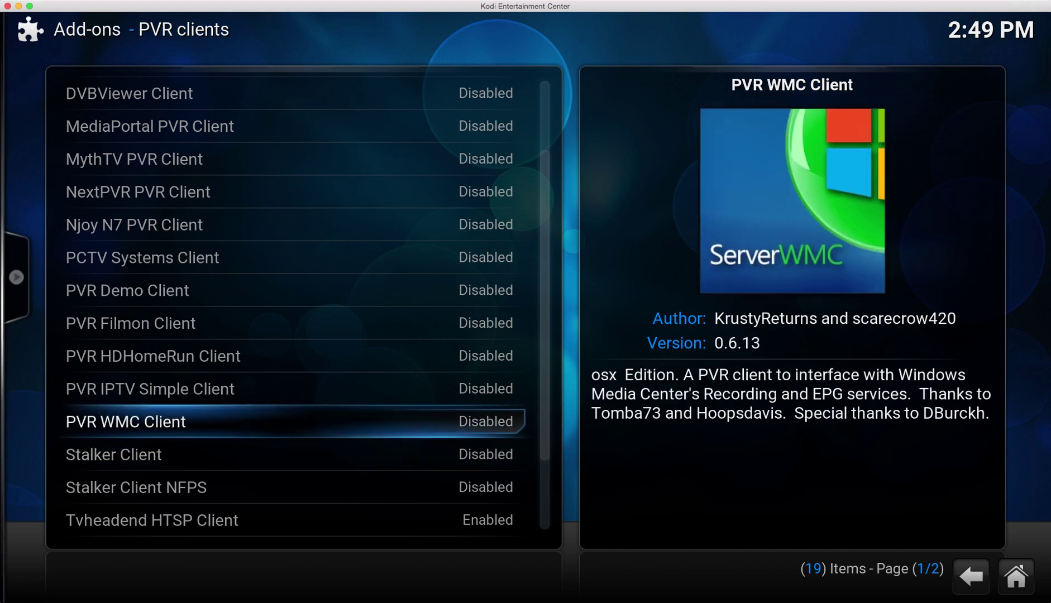
pyautogui.press('Up')
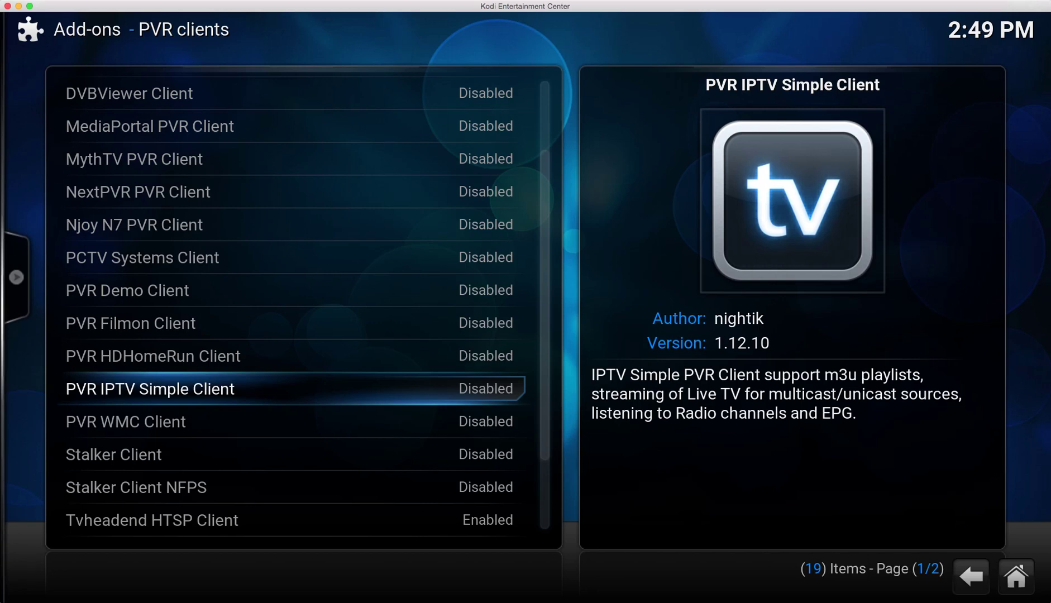
pyautogui.press('Up')
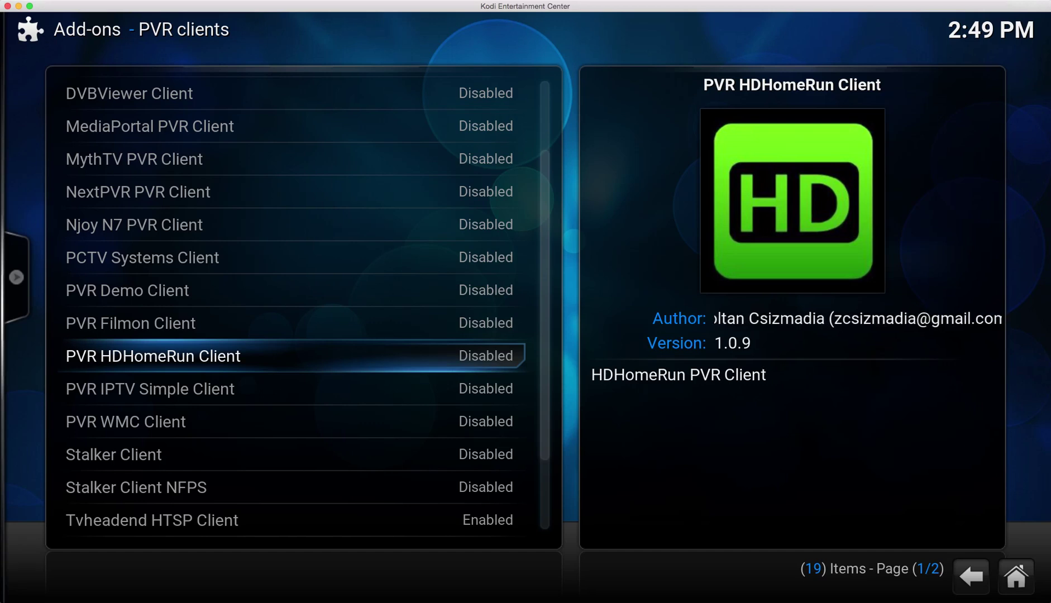
pyautogui.press('Down')
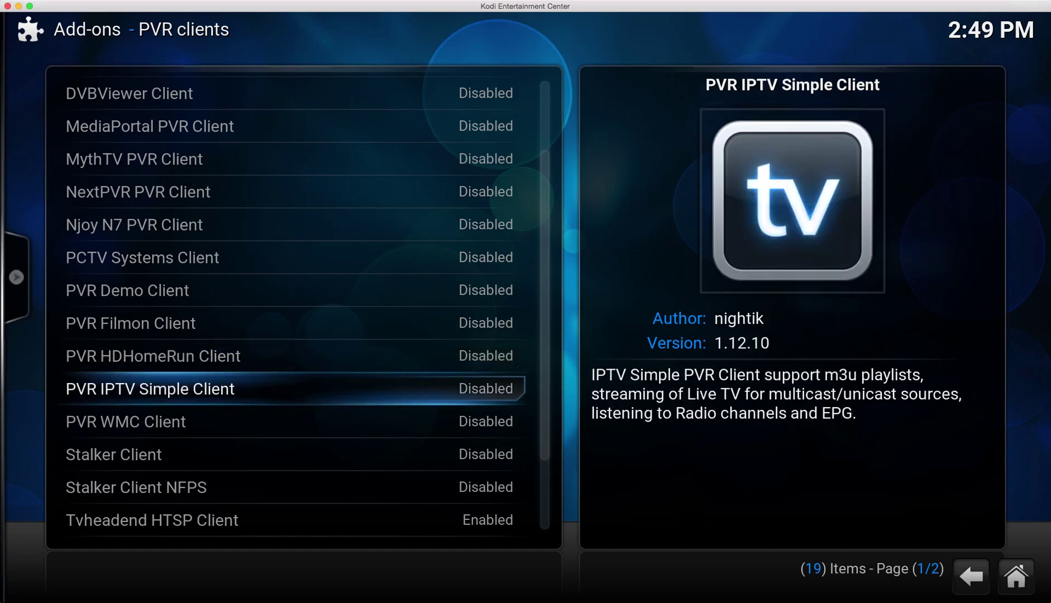
# - Open the PVR IPTV Simple Client's Configure settings
pyautogui.press('Return')
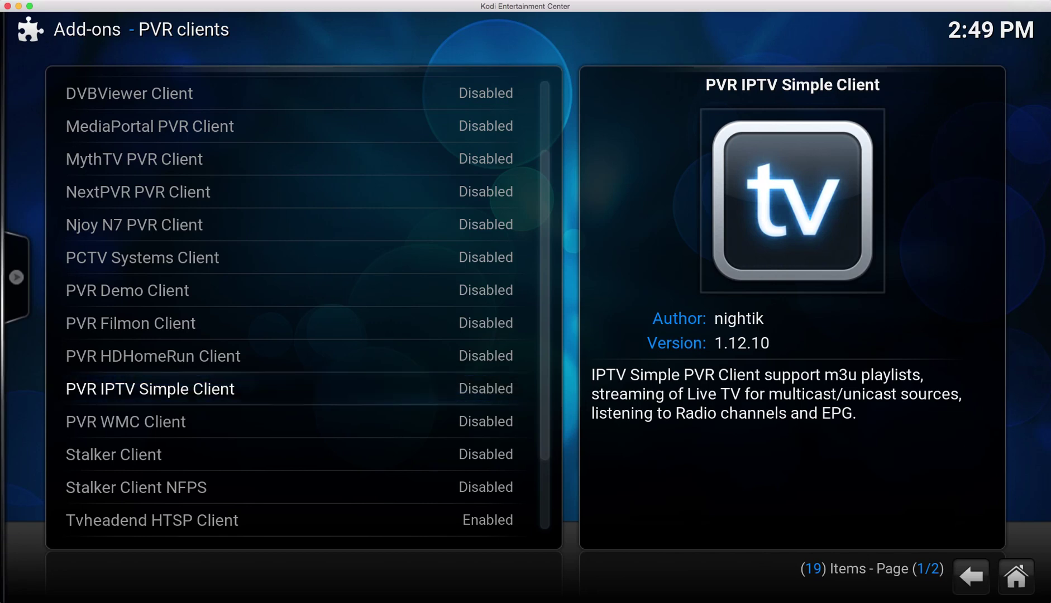
pyautogui.press('Up')
pyautogui.press('Up')
pyautogui.press('Up')
pyautogui.press('Up')
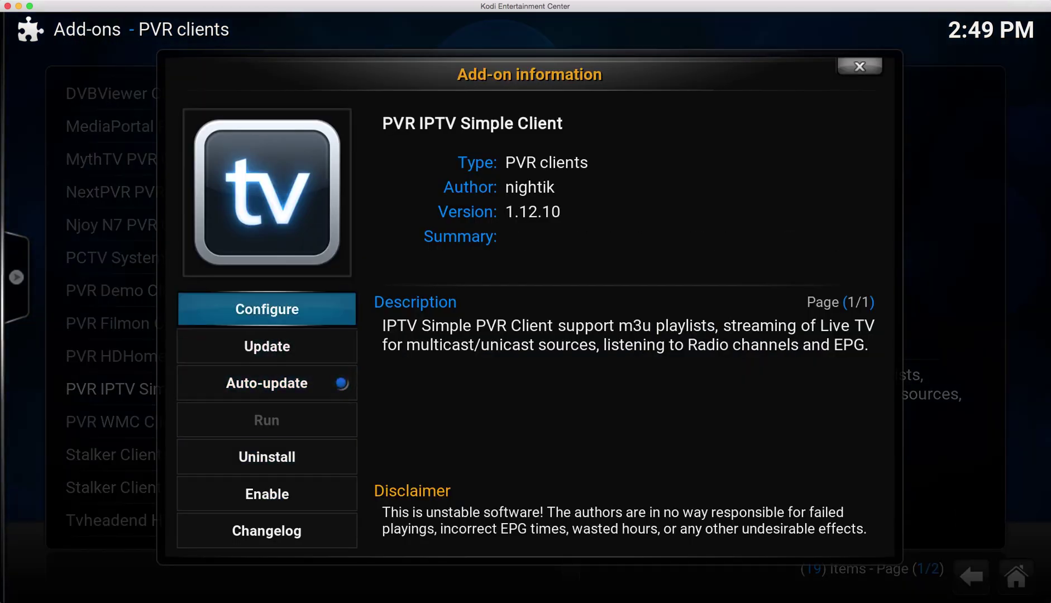
pyautogui.press('Return')
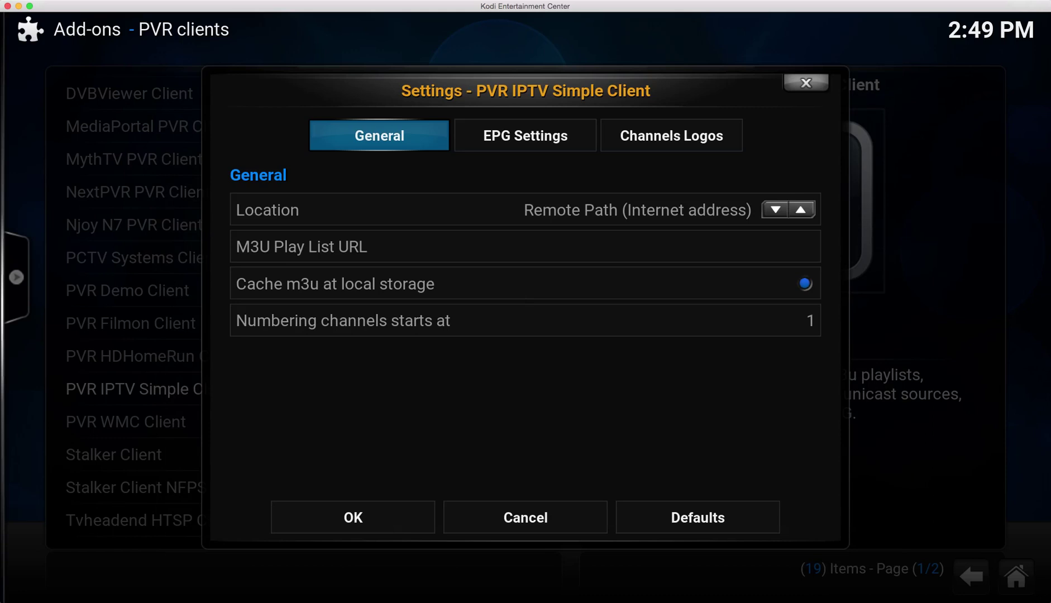
# - Toggle Location to Local Path and back to Remote Path, confirm with OK, and close the add-on info
pyautogui.press('Down')
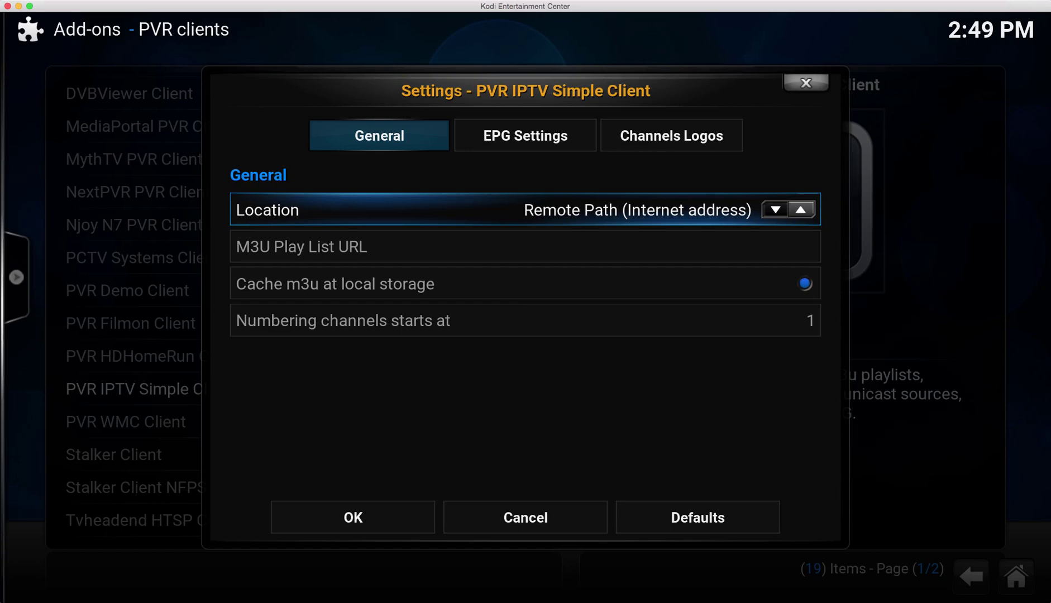
pyautogui.press('Left')
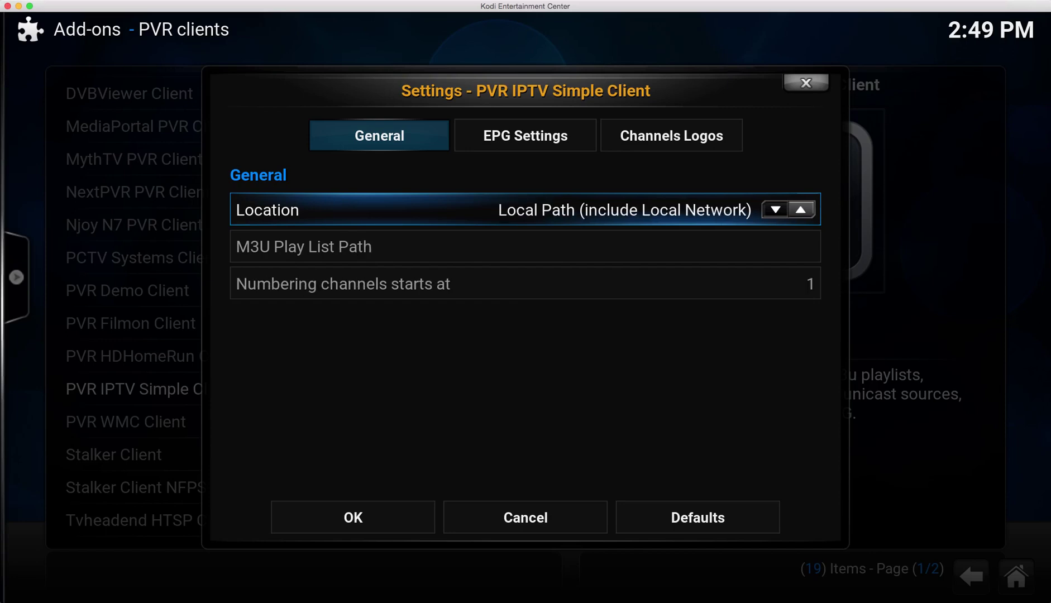
pyautogui.press('Right')
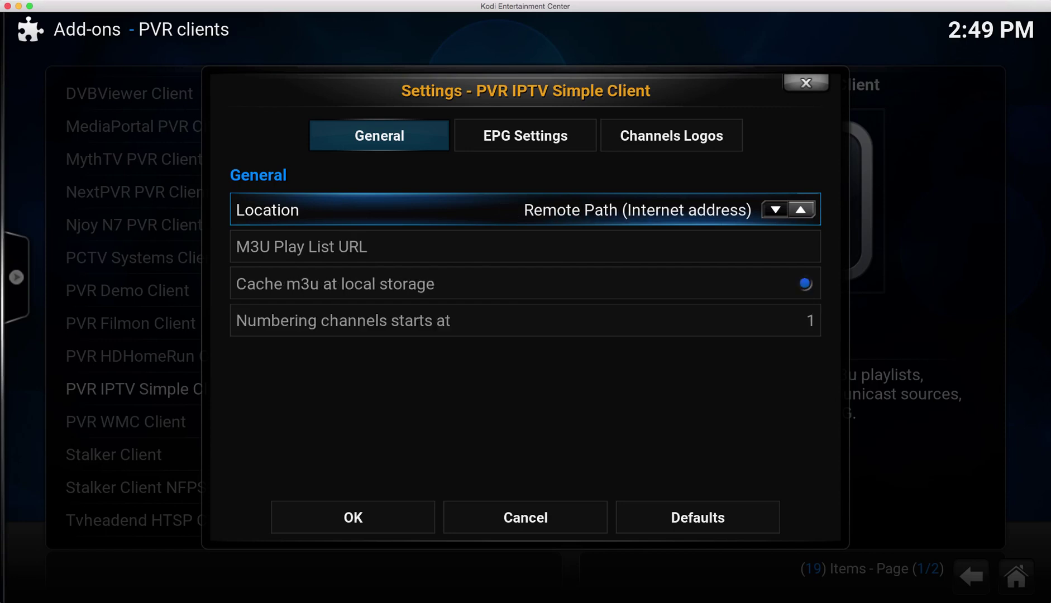
pyautogui.press('Down')
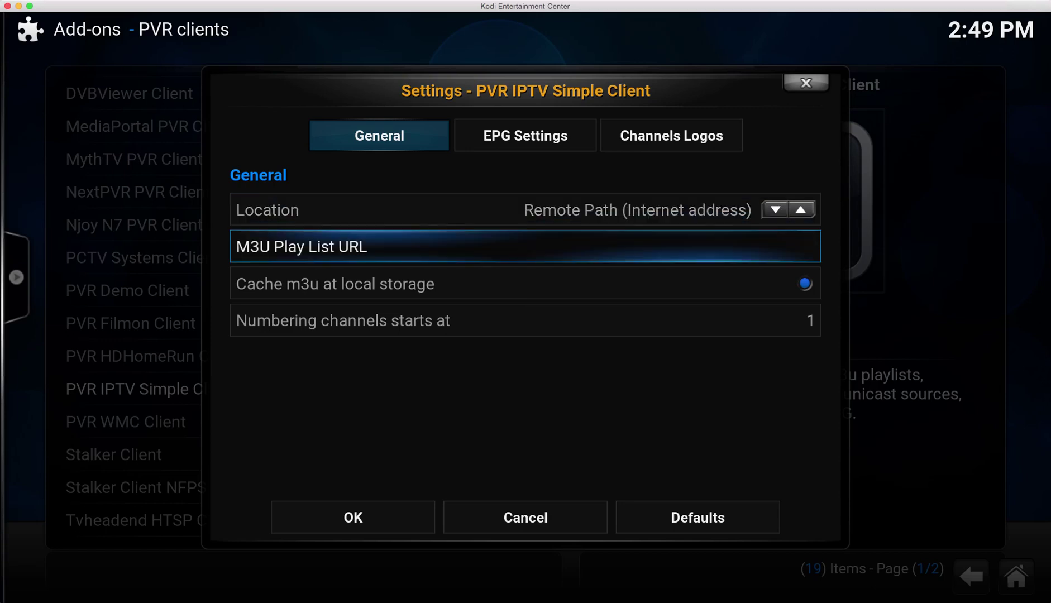
pyautogui.press('Down')
pyautogui.press('Down')
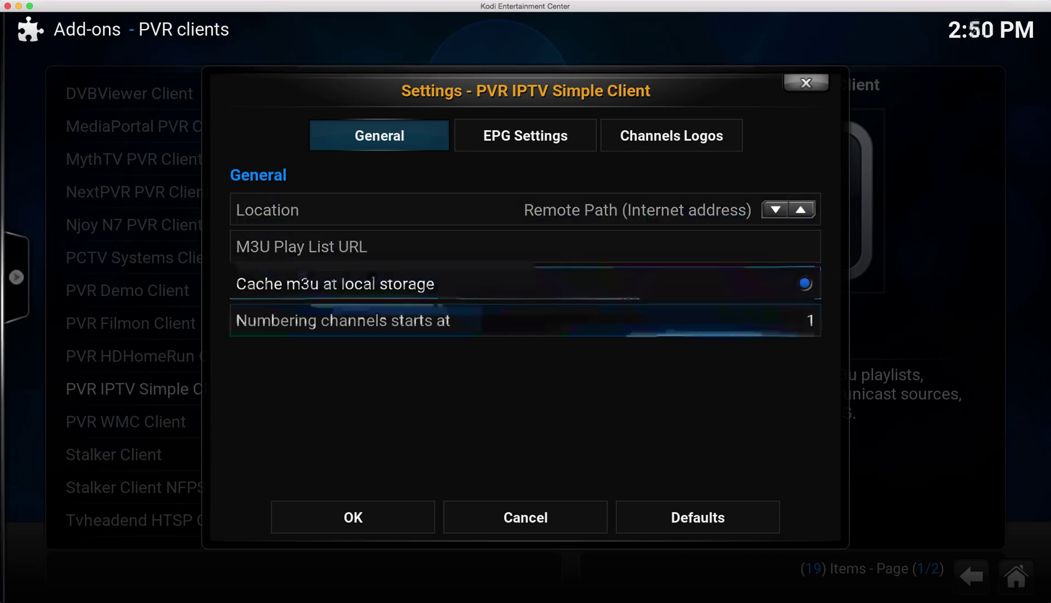
pyautogui.press('Down')
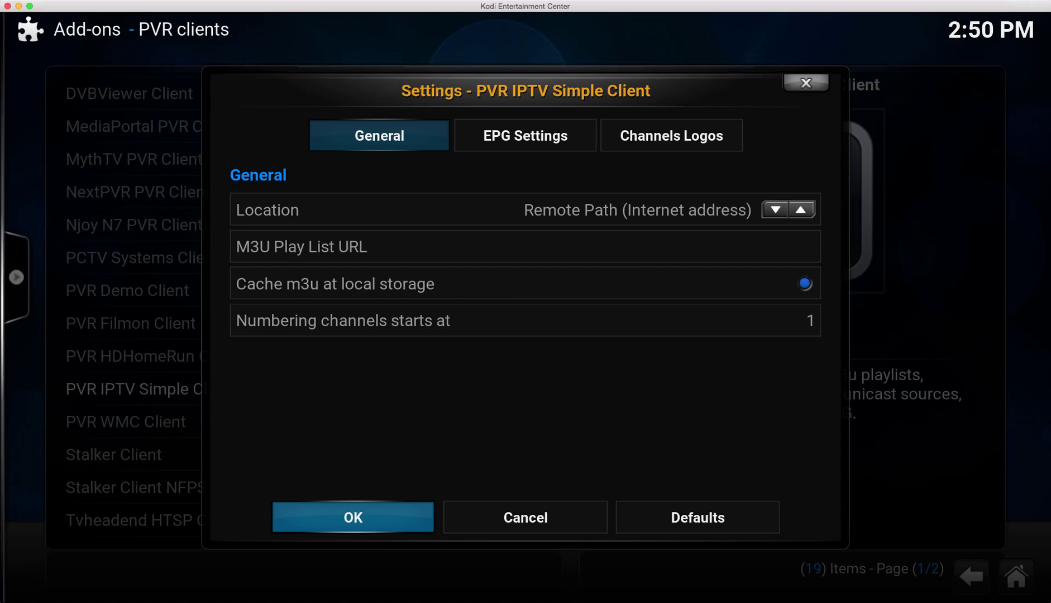
pyautogui.press('Return')
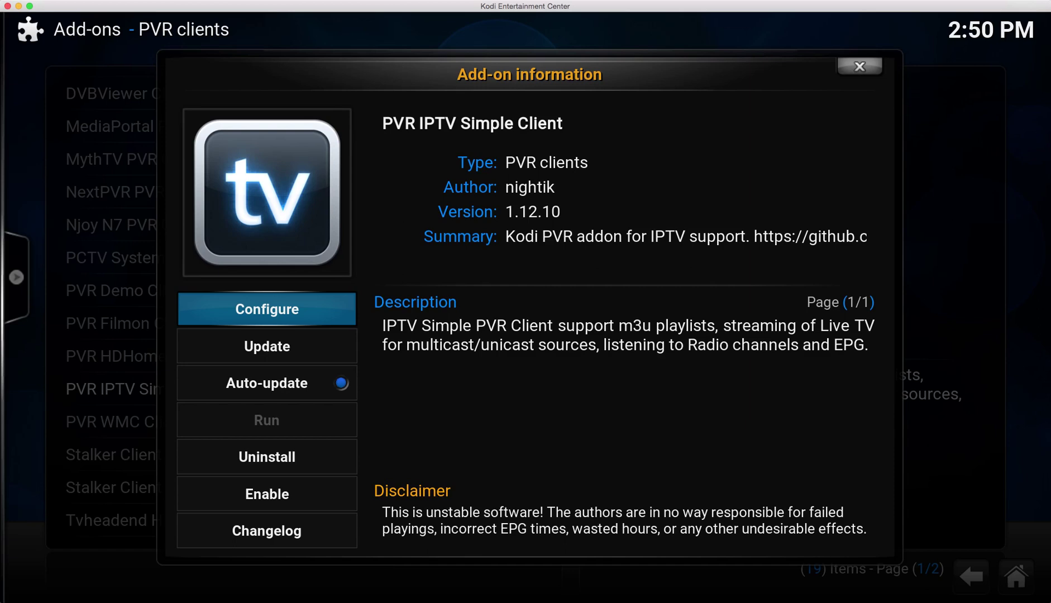
pyautogui.press('Escape')
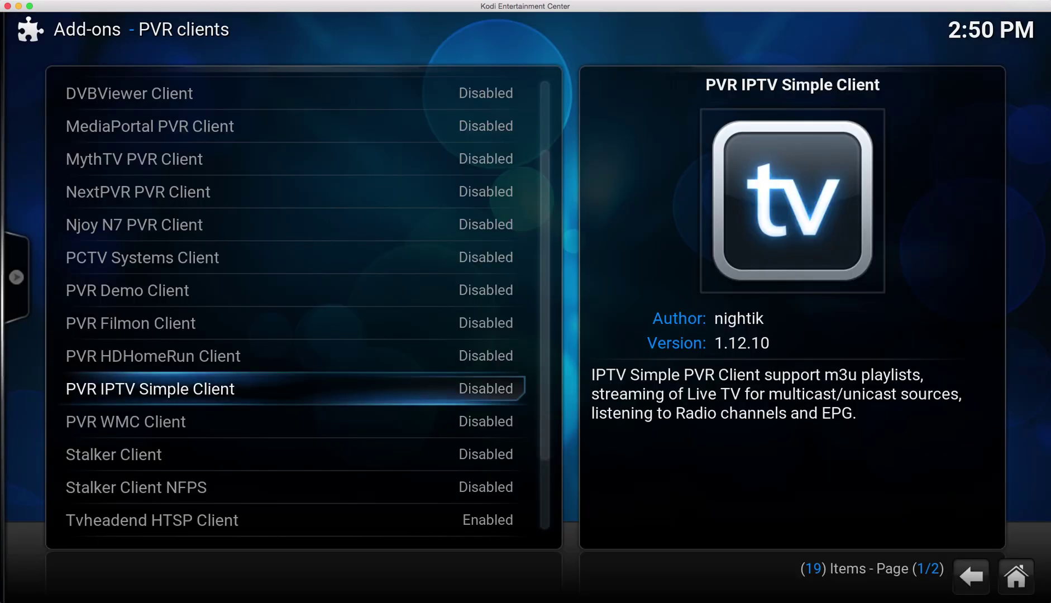
# - Move down to Tvheadend HTSP Client, then back out of the PVR clients list to the add-ons menu
pyautogui.press('Down')
pyautogui.press('Down')
pyautogui.press('Down')
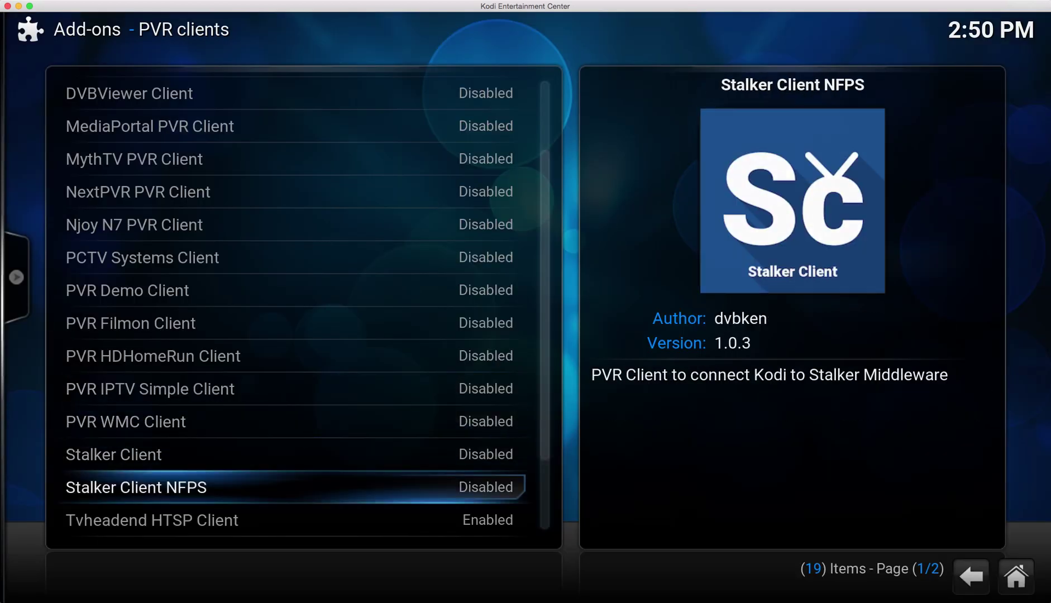
pyautogui.press('Down')
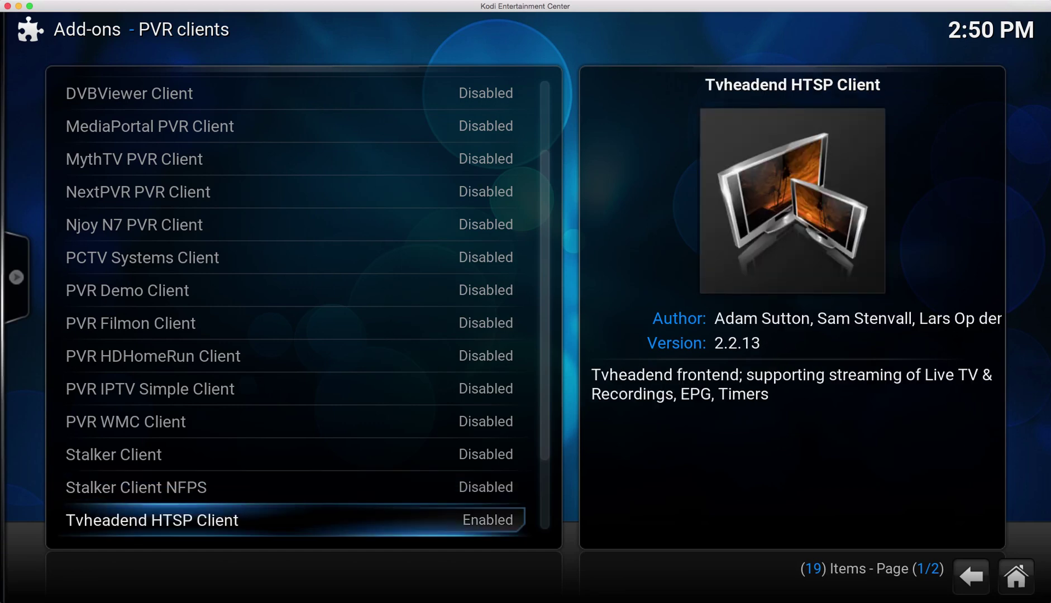
pyautogui.press('BackSpace')
pyautogui.press('BackSpace')
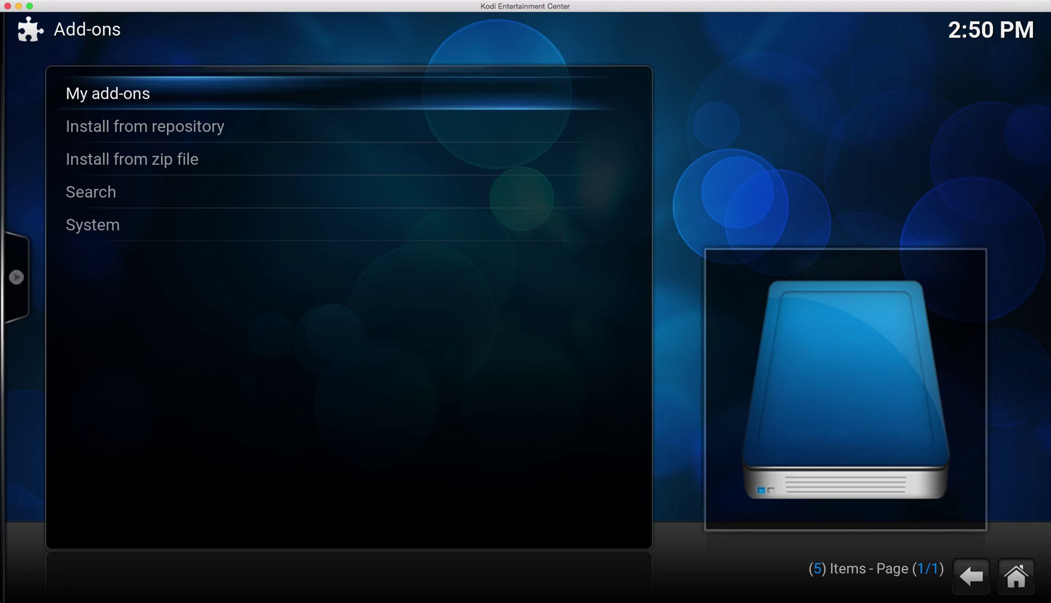
pyautogui.press('BackSpace')
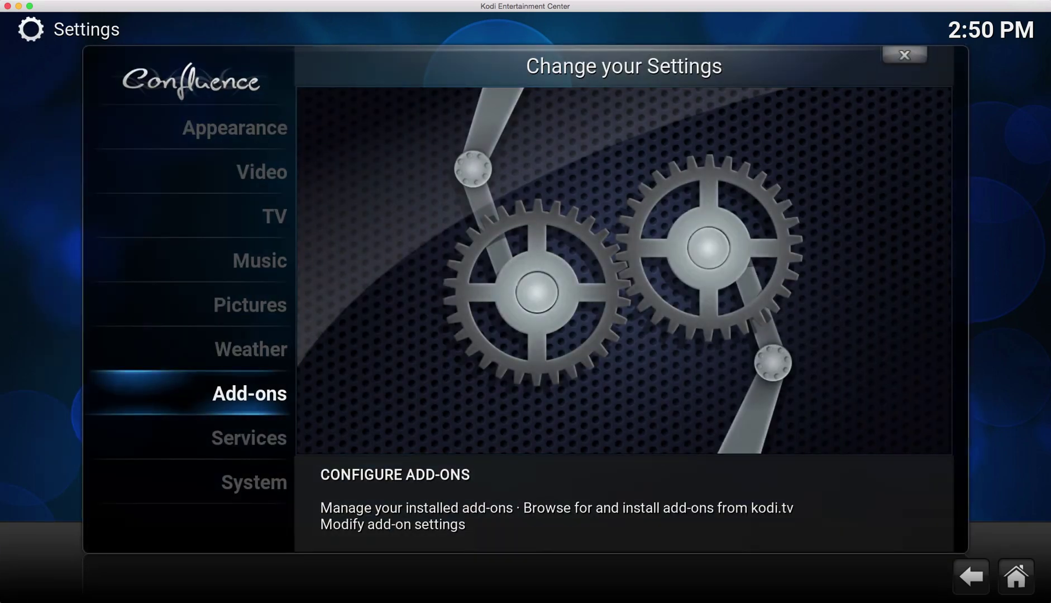
# - Open the TV settings, confirm General > Enabled is on, and return to the home menu
pyautogui.press('Up')
pyautogui.press('Up')
pyautogui.press('Up')
pyautogui.press('Up')
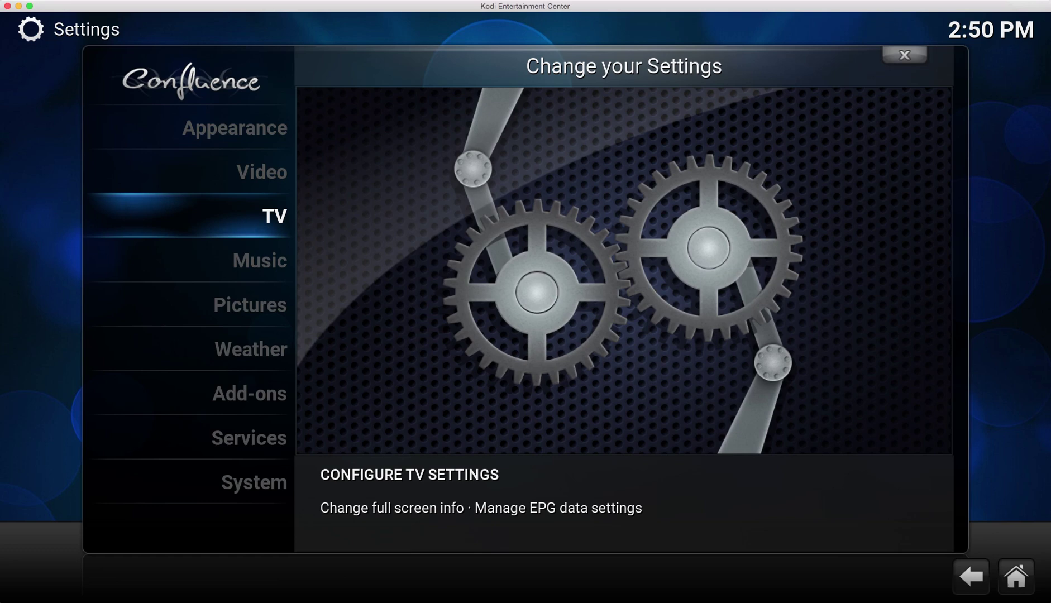
pyautogui.press('Return')
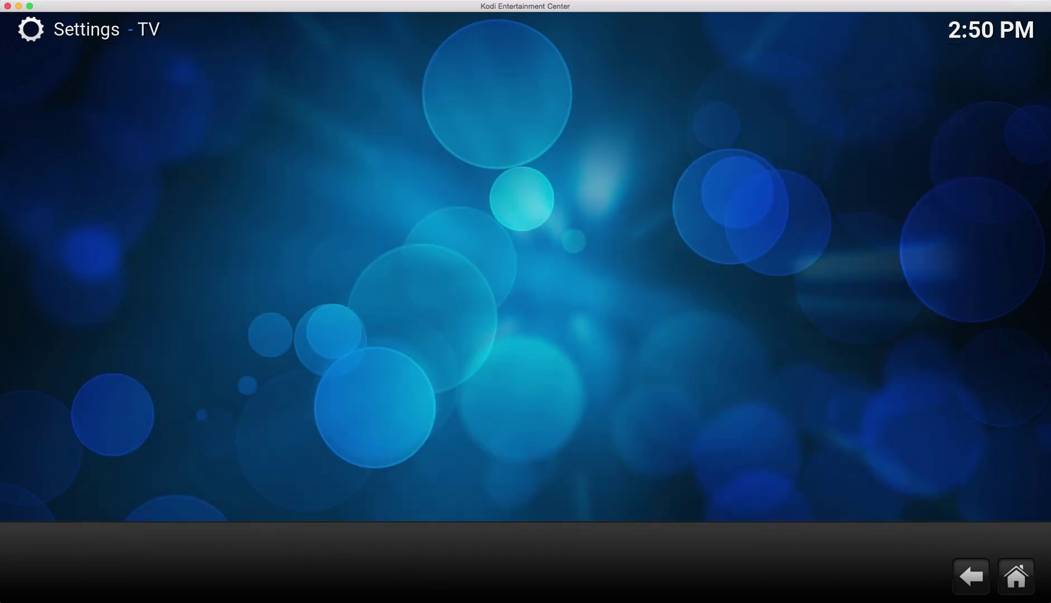
pyautogui.press('Right')
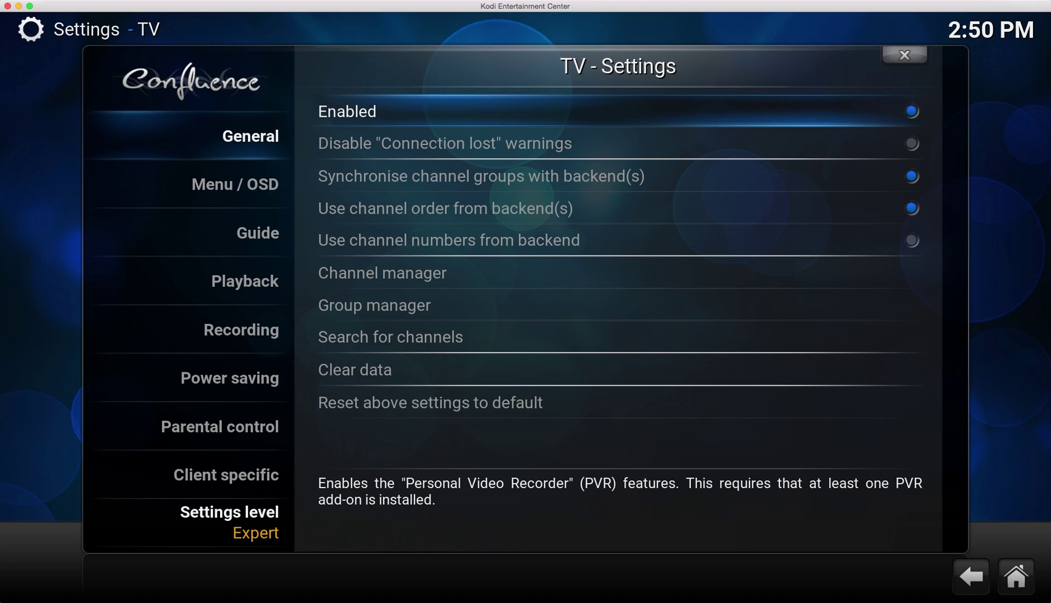
pyautogui.press('Escape')
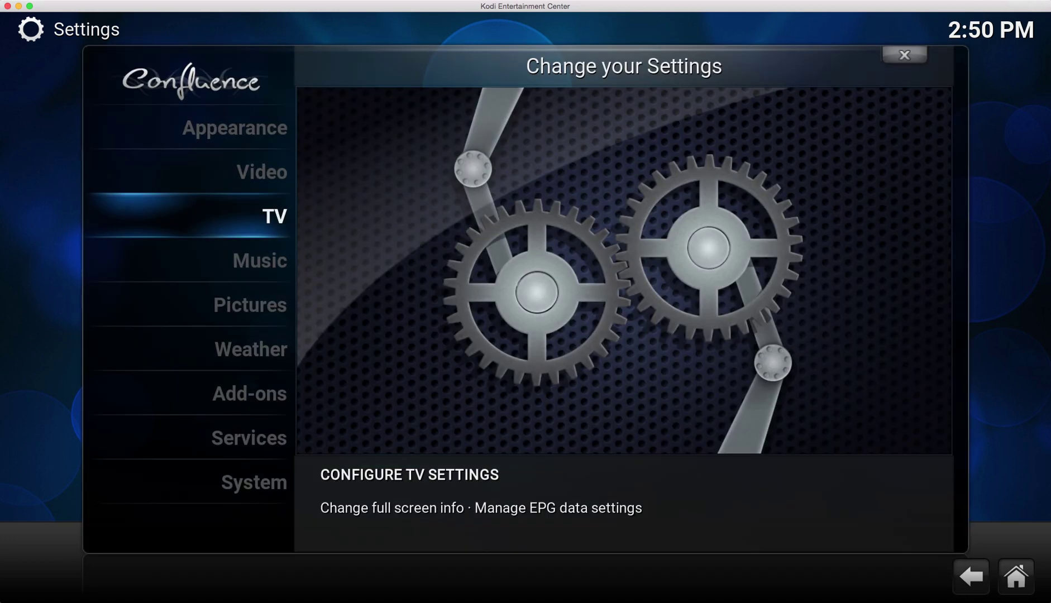
pyautogui.press('Escape')
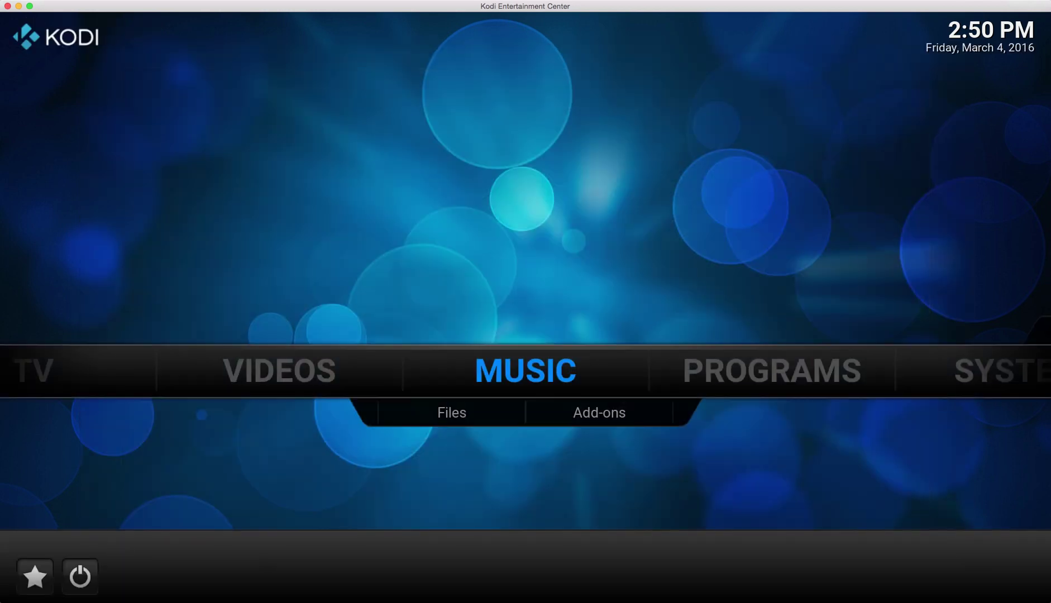
pyautogui.press('Left')
pyautogui.press('Left')
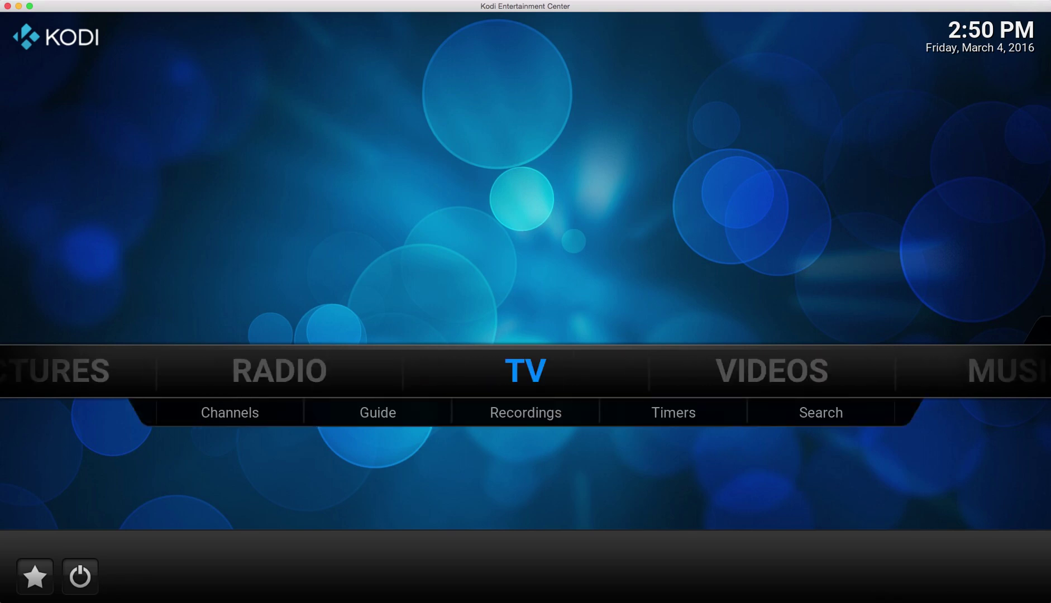
# - Select TV on the home menu and open Guide from its submenu to show all channels' timeline
pyautogui.press('Left')
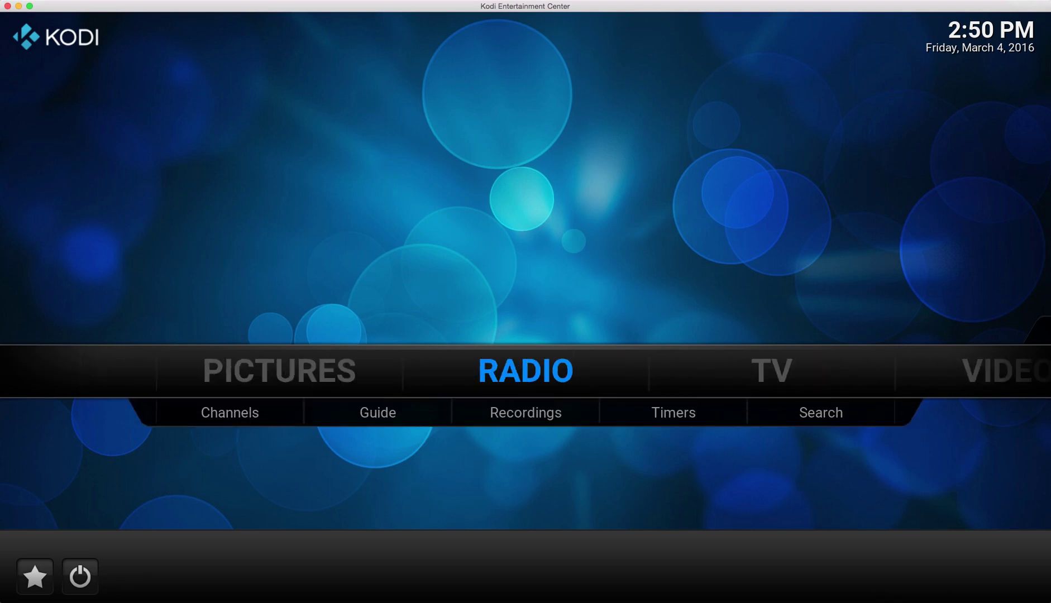
pyautogui.press('Right')
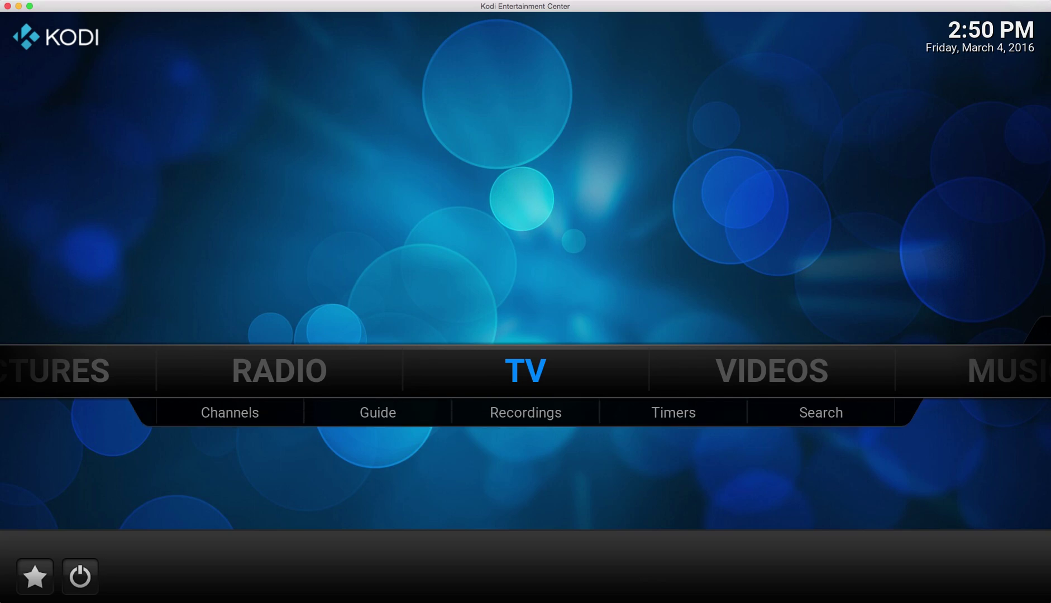
pyautogui.press('Down')
pyautogui.press('Right')
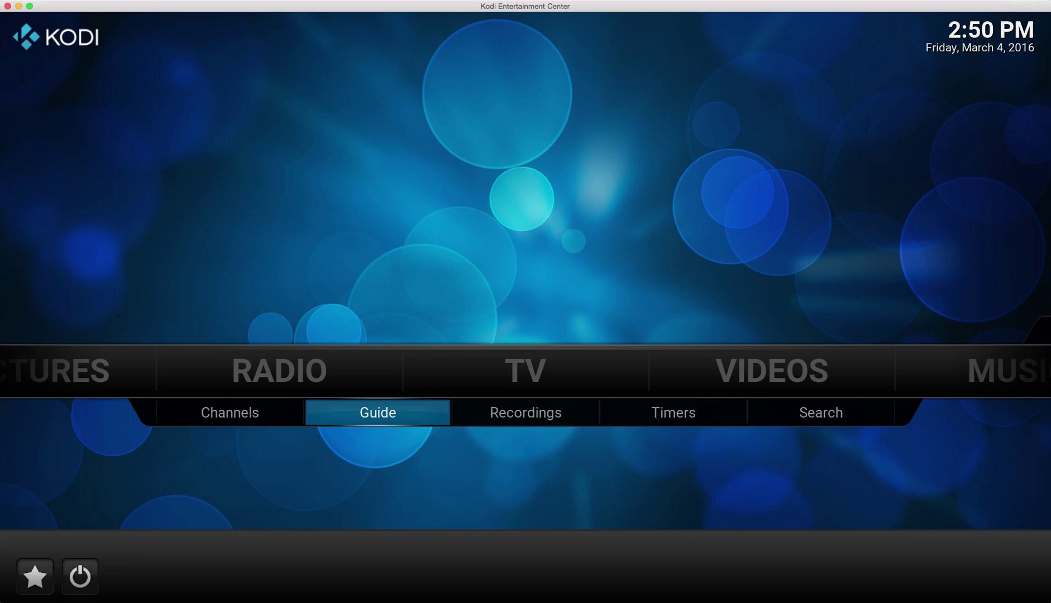
pyautogui.press('Return')
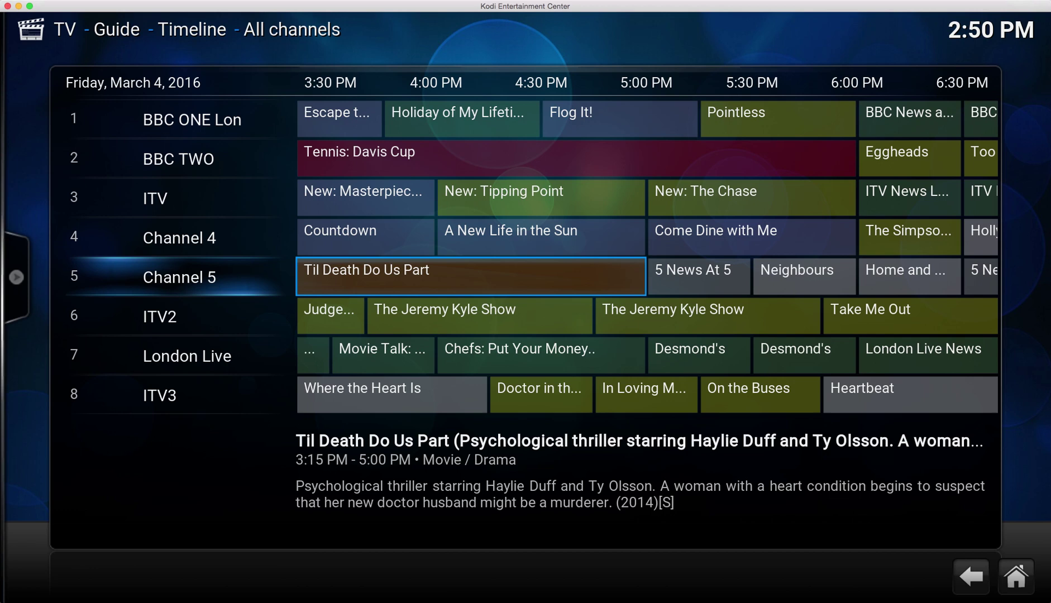
pyautogui.press('Up')
pyautogui.press('Up')
pyautogui.press('Up')
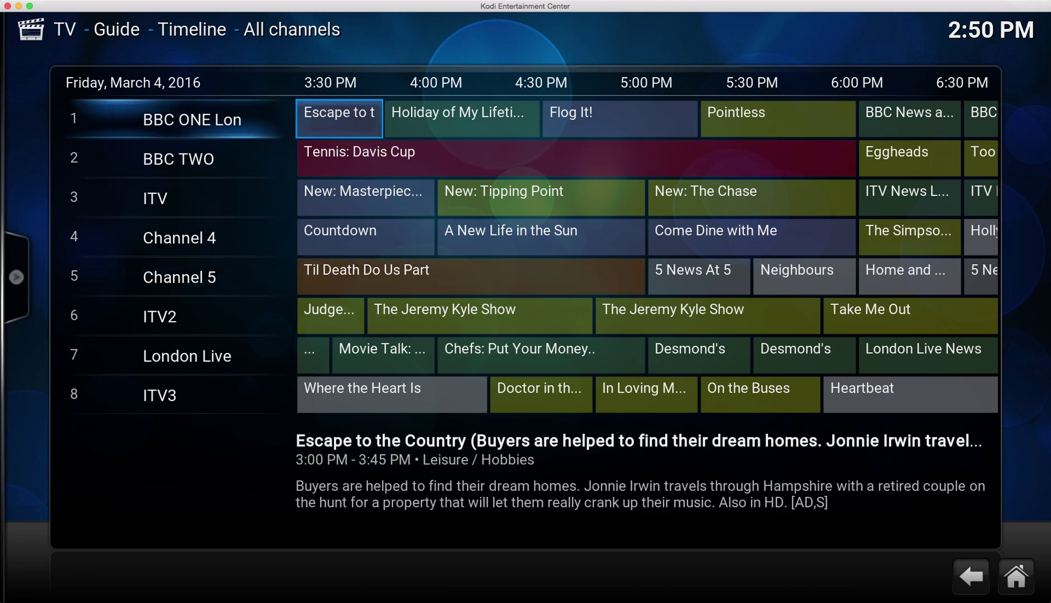
# - Scroll the guide down past Pick, Dave, Ideal World and E4+1 to Movie Mix, then back up to ITV4
pyautogui.press('Down')
pyautogui.press('Down')
pyautogui.press('Down')
pyautogui.press('Down')
pyautogui.press('Down')
pyautogui.press('Down')
pyautogui.press('Down')
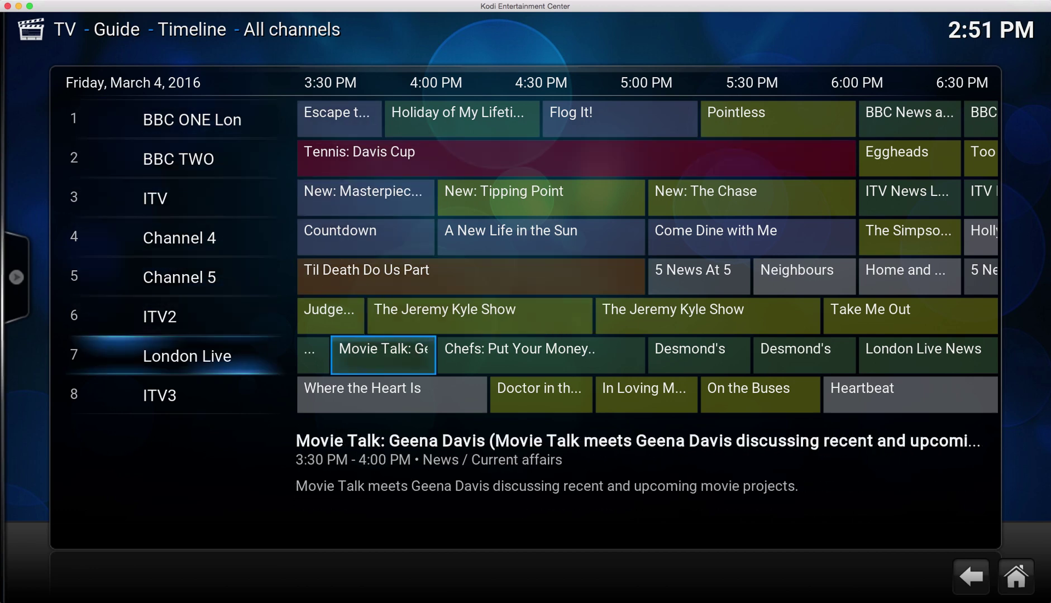
pyautogui.press('Down')
pyautogui.press('Down')
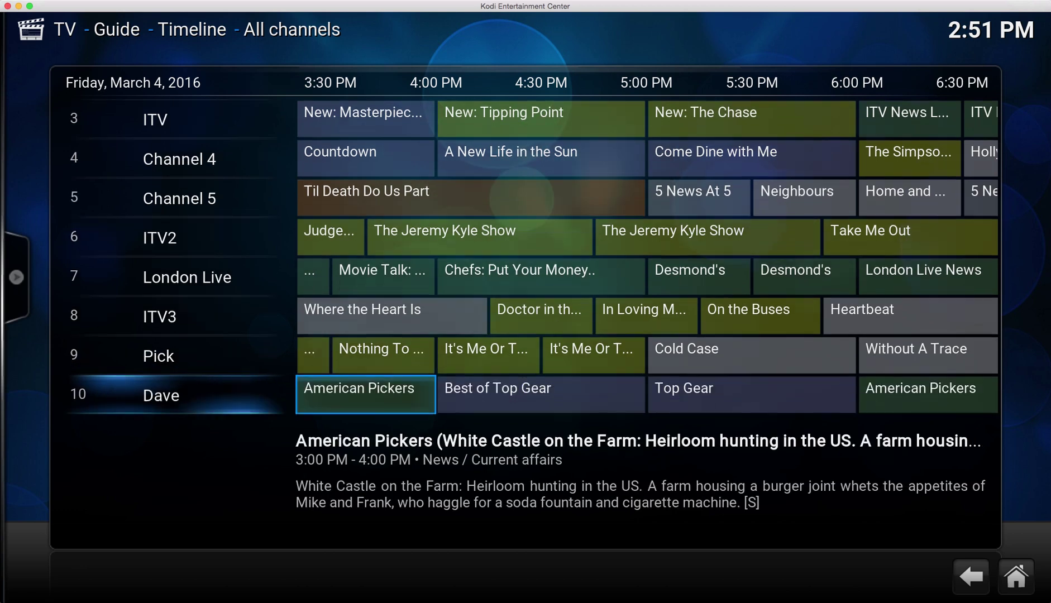
pyautogui.press('Down')
pyautogui.press('Down')
pyautogui.press('Down')
pyautogui.press('Down')
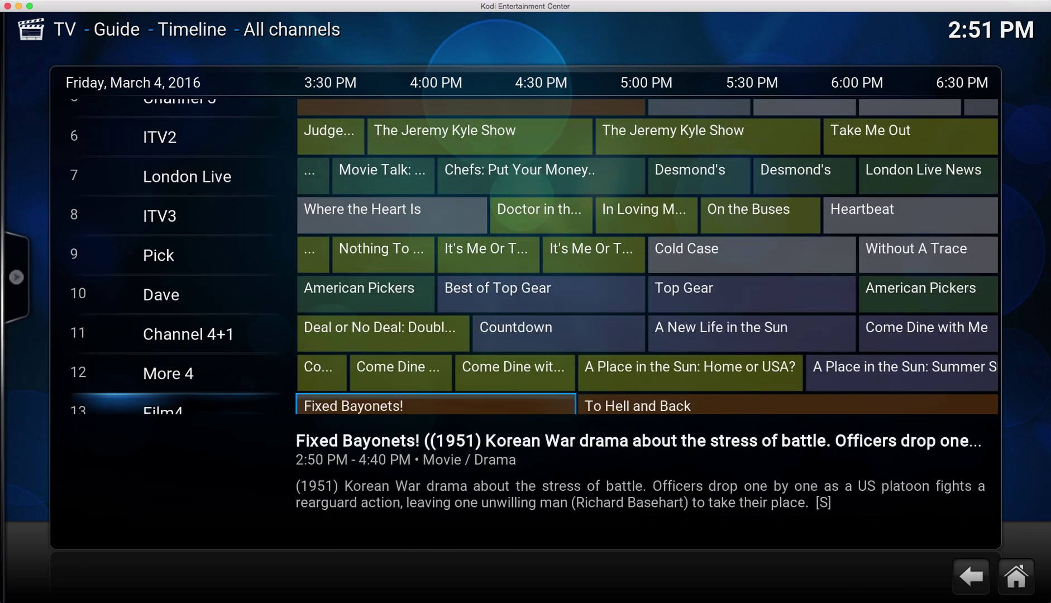
pyautogui.press('Down')
pyautogui.press('Down')
pyautogui.press('Down')
pyautogui.press('Down')
pyautogui.press('Down')
pyautogui.press('Down')
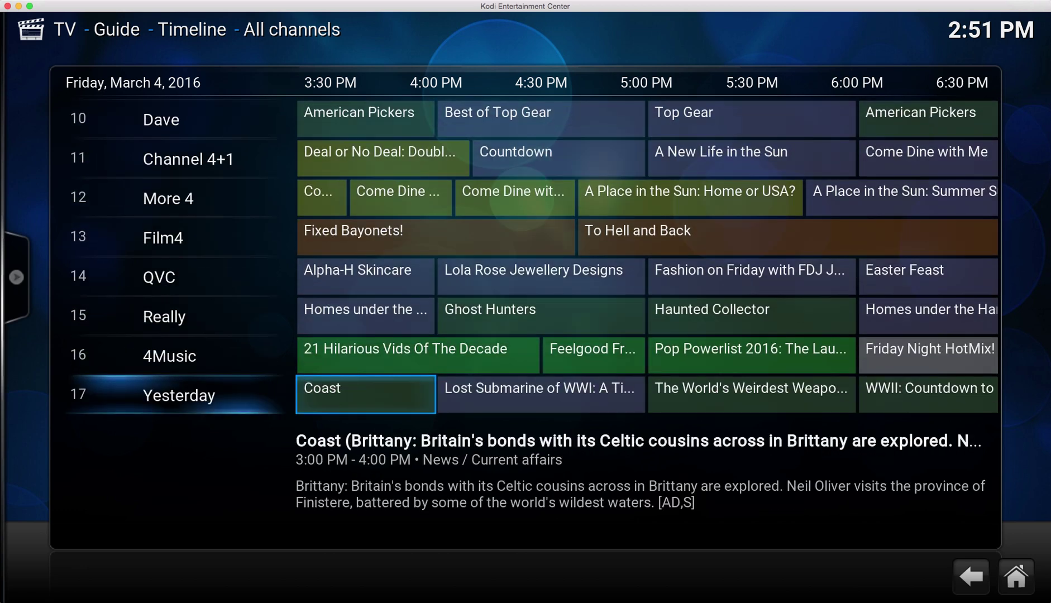
pyautogui.press('Down')
pyautogui.press('Down')
pyautogui.press('Down')
pyautogui.press('Down')
pyautogui.press('Down')
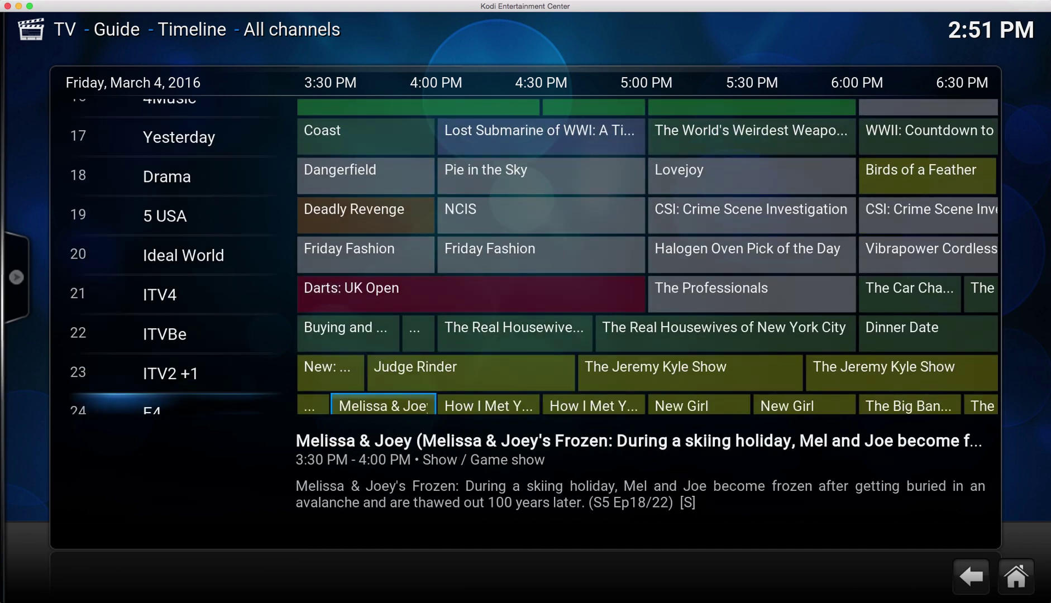
pyautogui.press('Down')
pyautogui.press('Down')
pyautogui.press('Down')
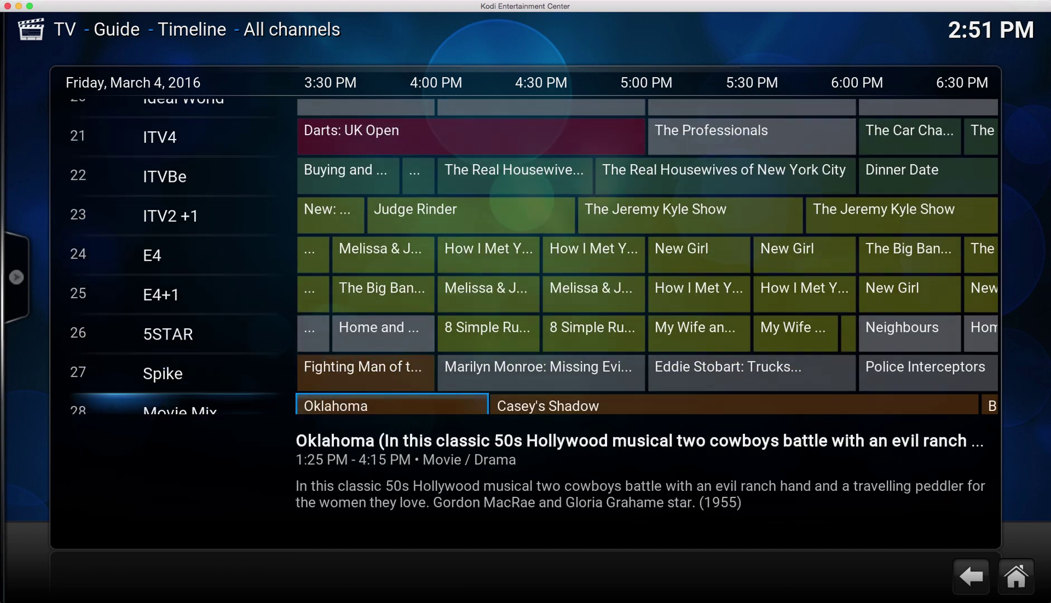
pyautogui.press('Up')
pyautogui.press('Up')
pyautogui.press('Up')
pyautogui.press('Up')
pyautogui.press('Up')
pyautogui.press('Up')
pyautogui.press('Up')
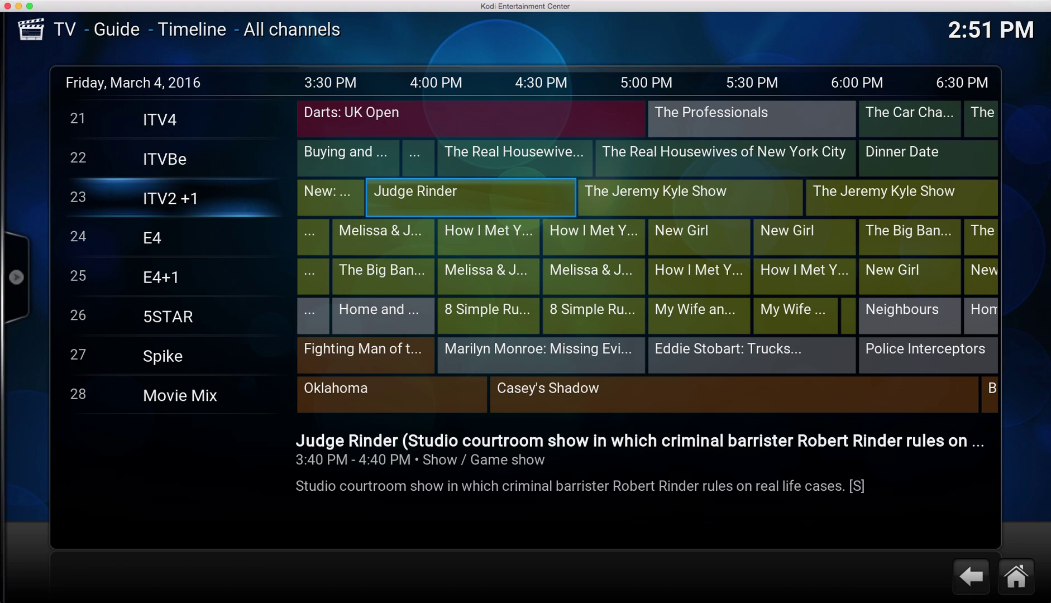